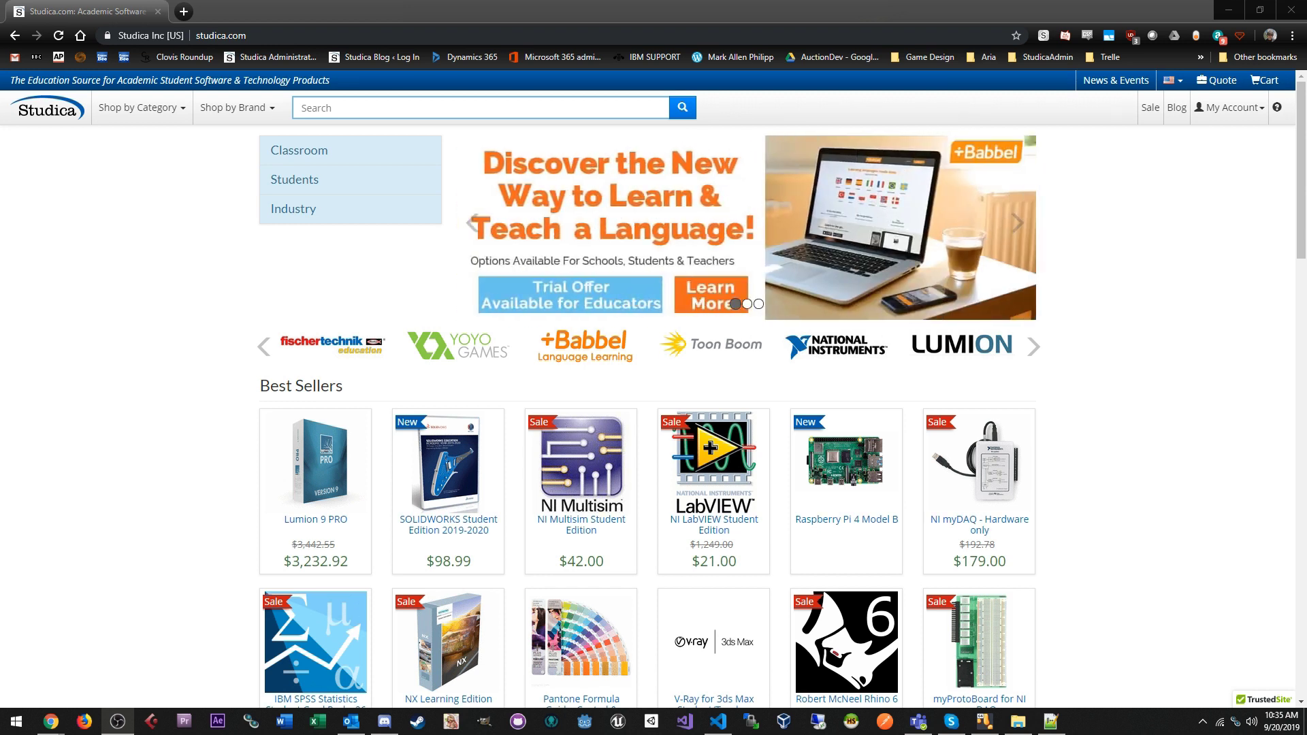
Step: Open the account's My Downloads page on the Studica site
left_click(219, 36)
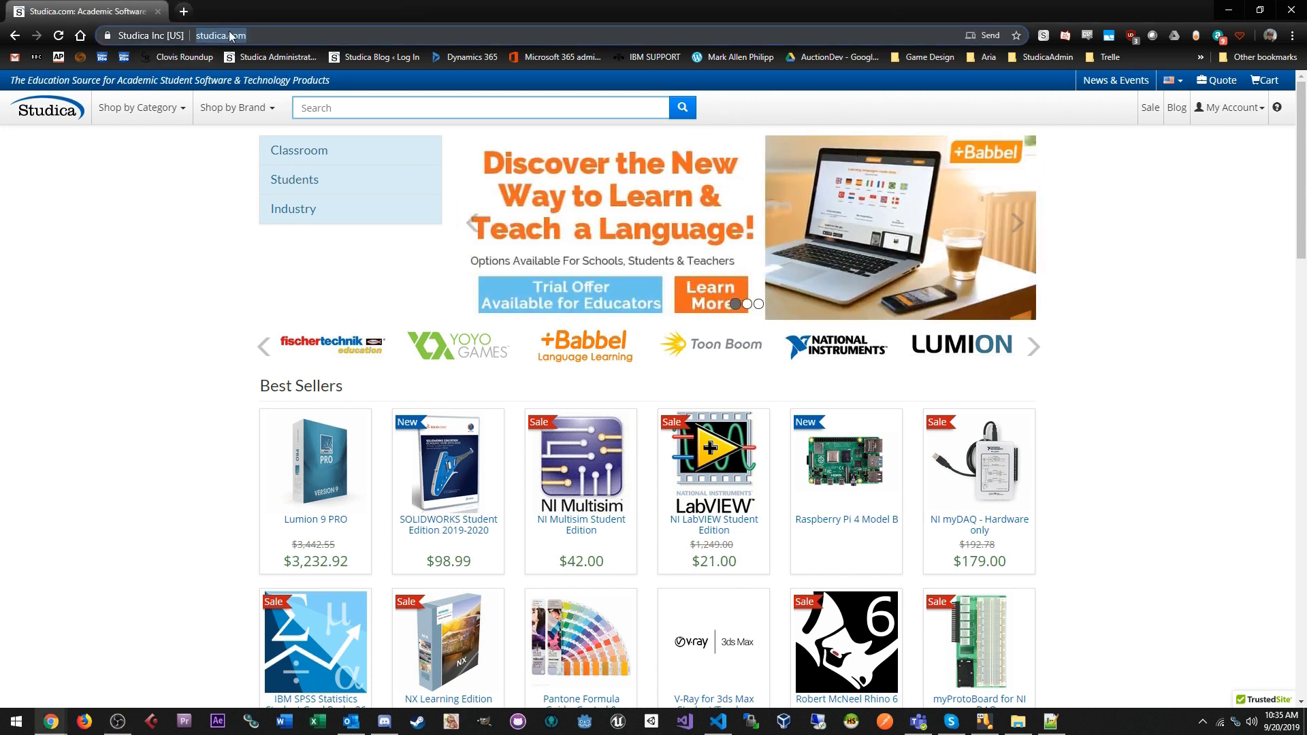
left_click(1225, 107)
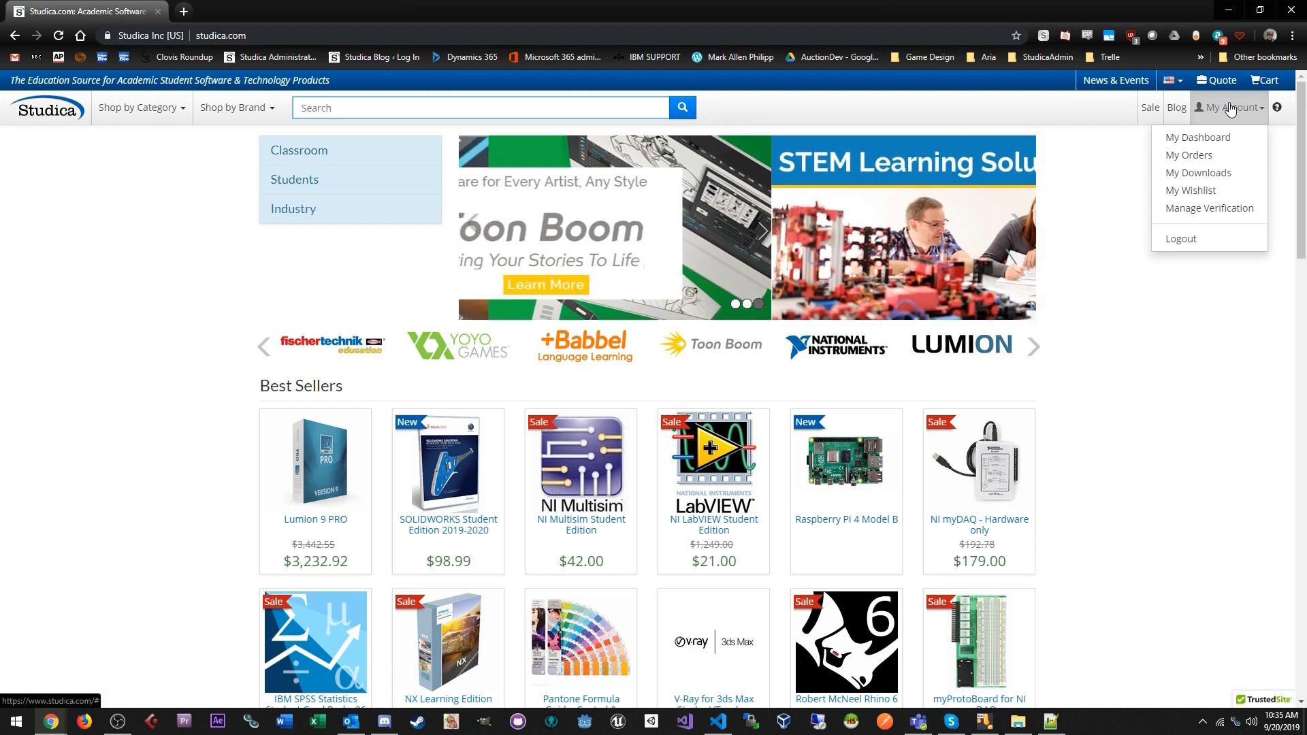
left_click(1221, 113)
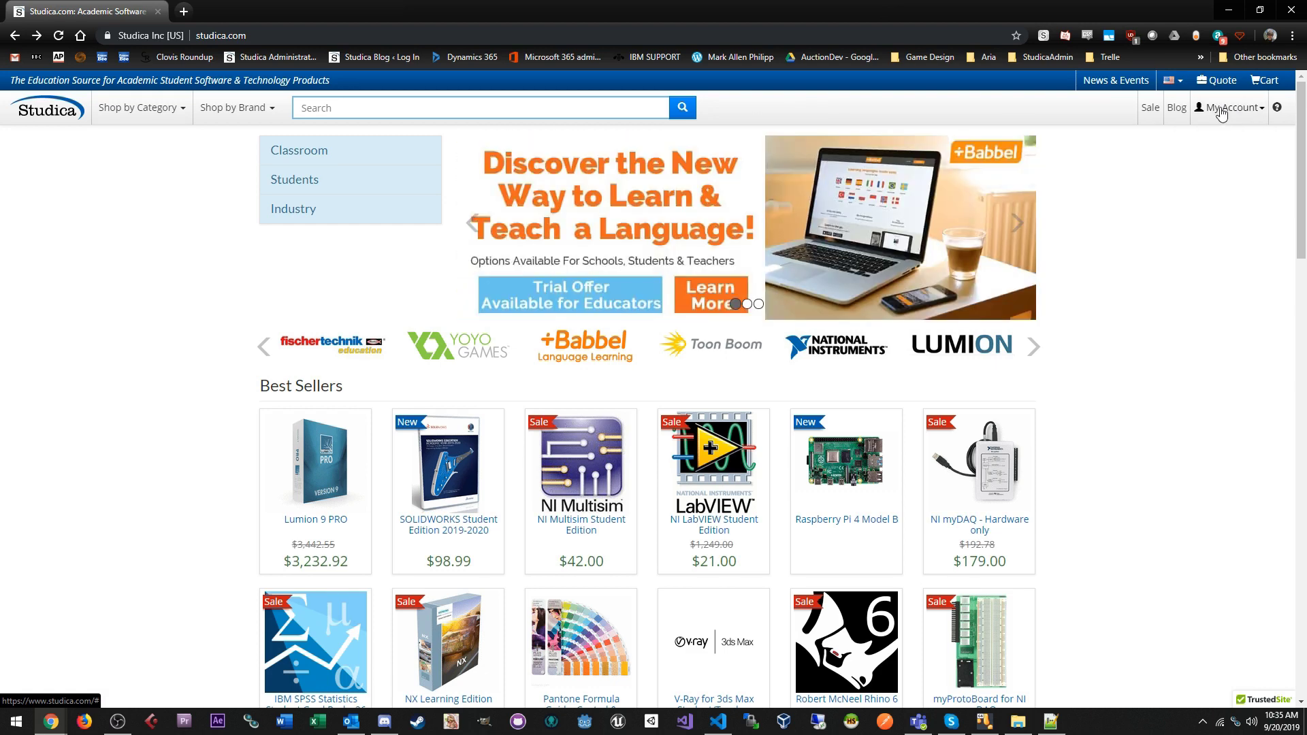
left_click(1222, 114)
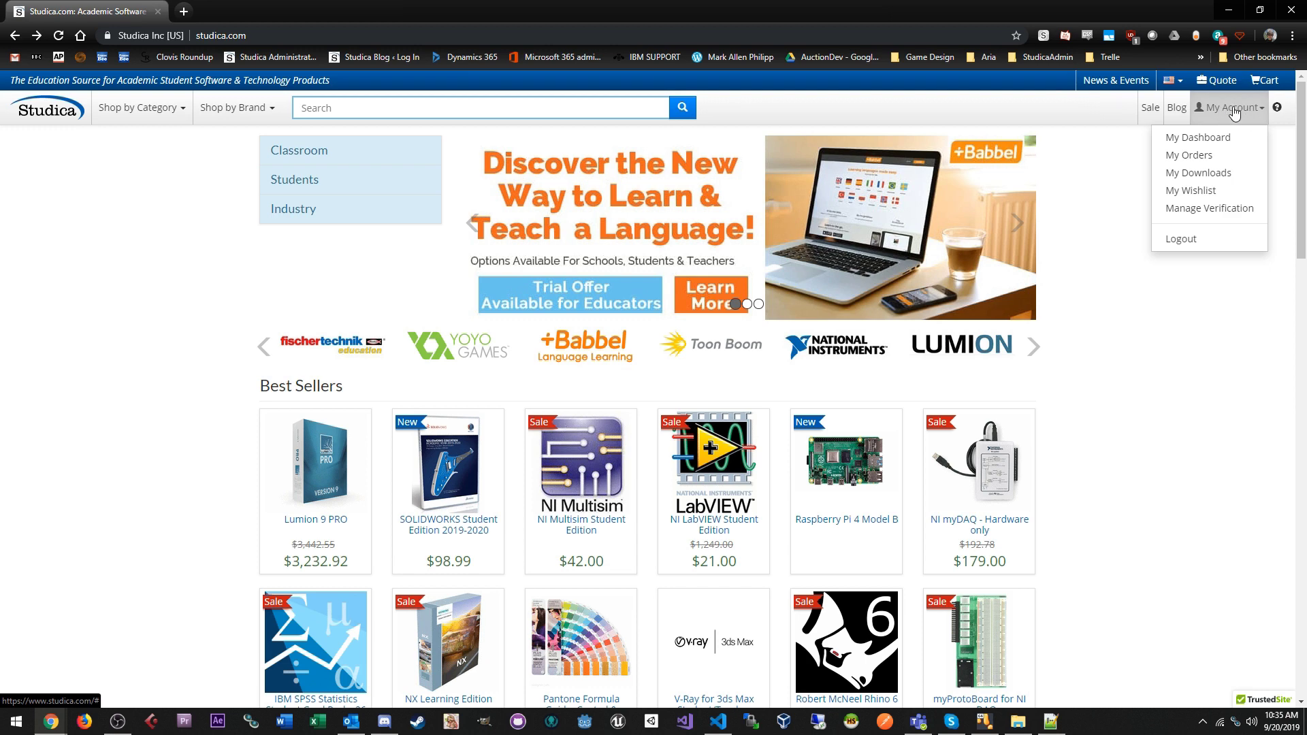
left_click(1209, 177)
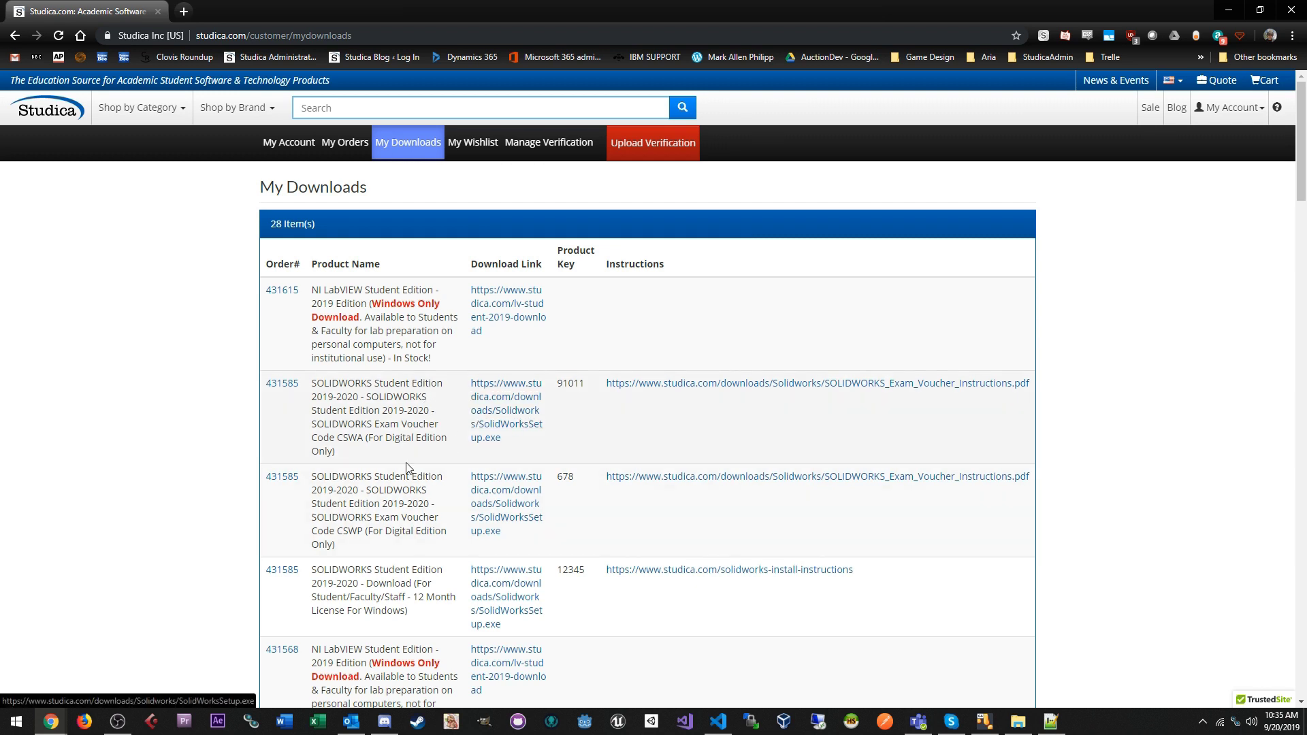
Step: Examine the three SOLIDWORKS Student Edition 2019-2020 entries, covering the CSWA and CSWP exam vouchers and the software download
left_click_drag(317, 387, 920, 619)
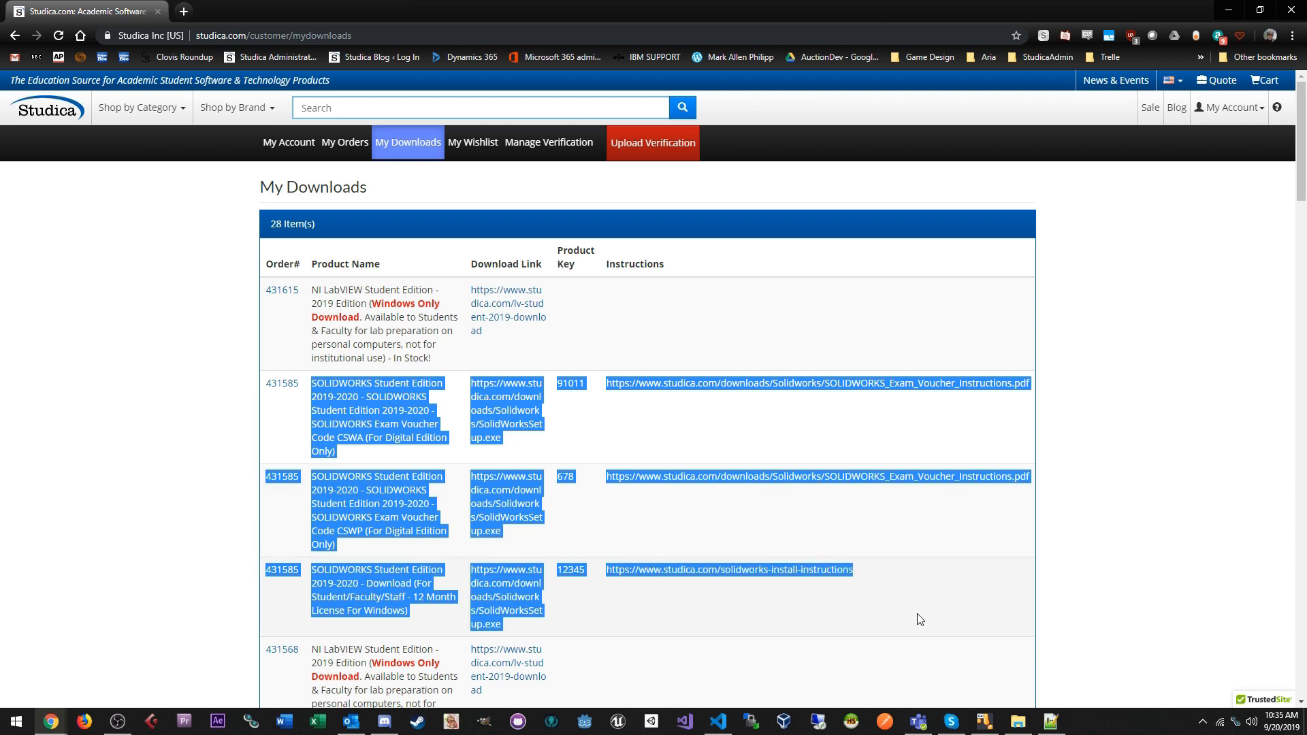
left_click(339, 402)
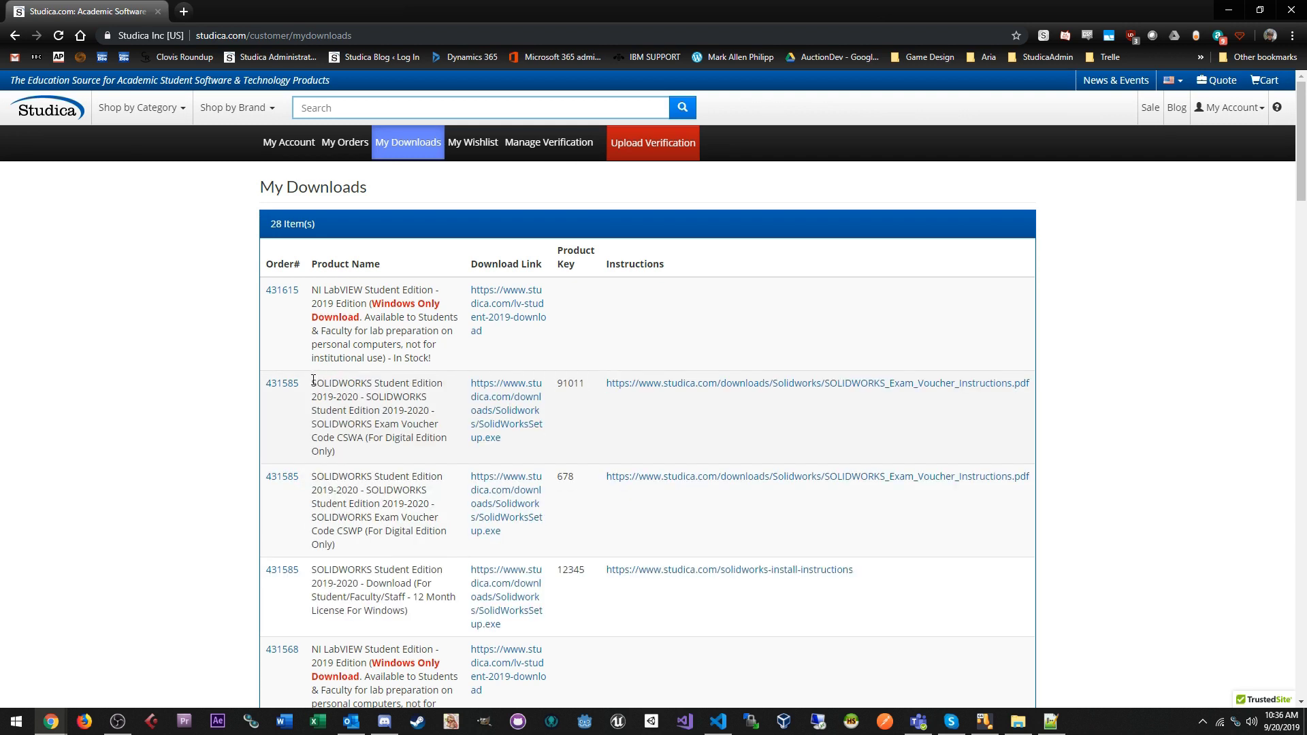
left_click_drag(313, 380, 413, 461)
left_click(319, 385)
left_click_drag(315, 385, 397, 458)
left_click_drag(313, 478, 423, 544)
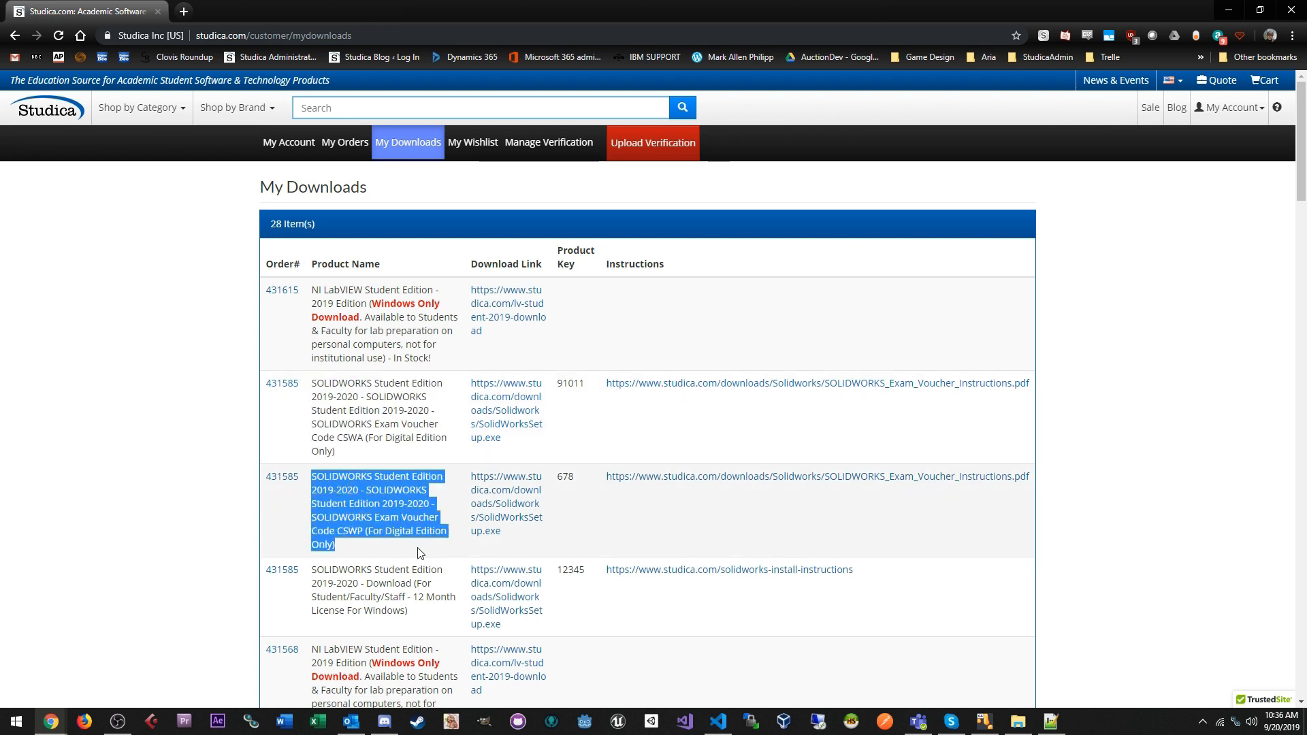
left_click_drag(409, 611, 311, 574)
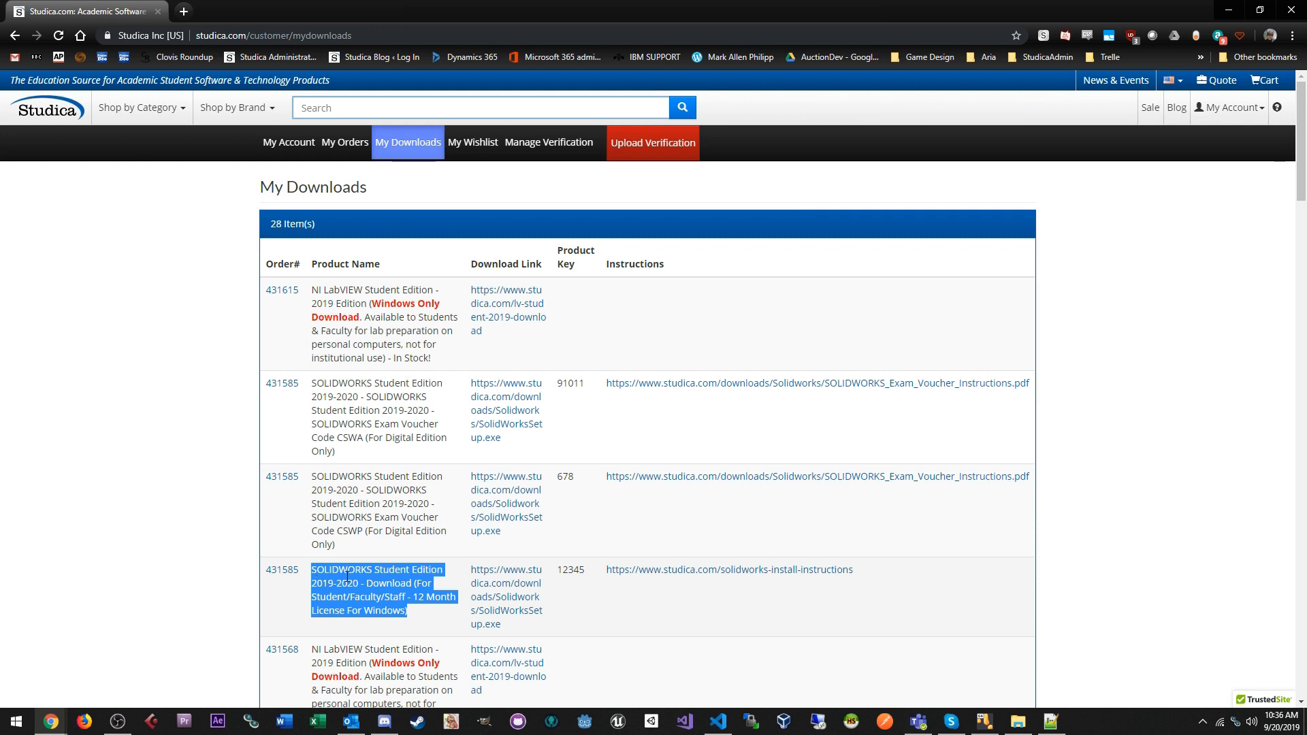
left_click_drag(365, 460, 309, 382)
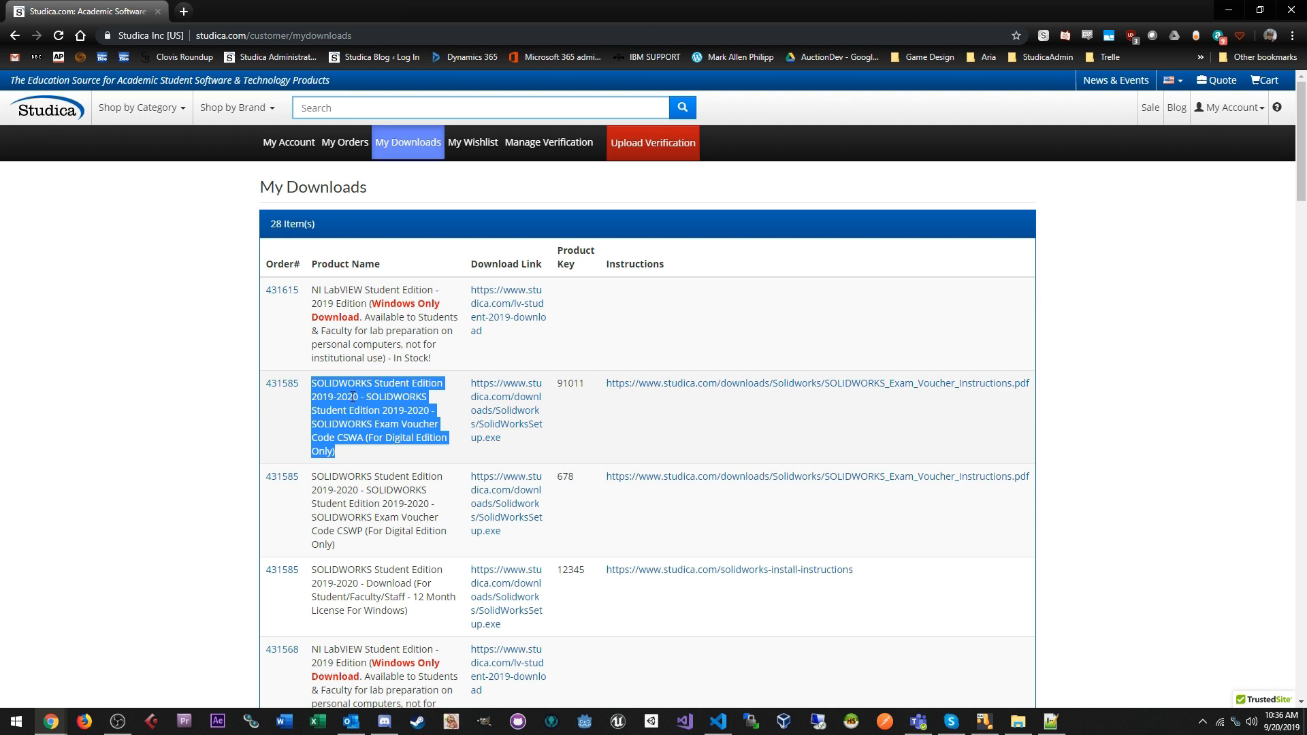
left_click(344, 418)
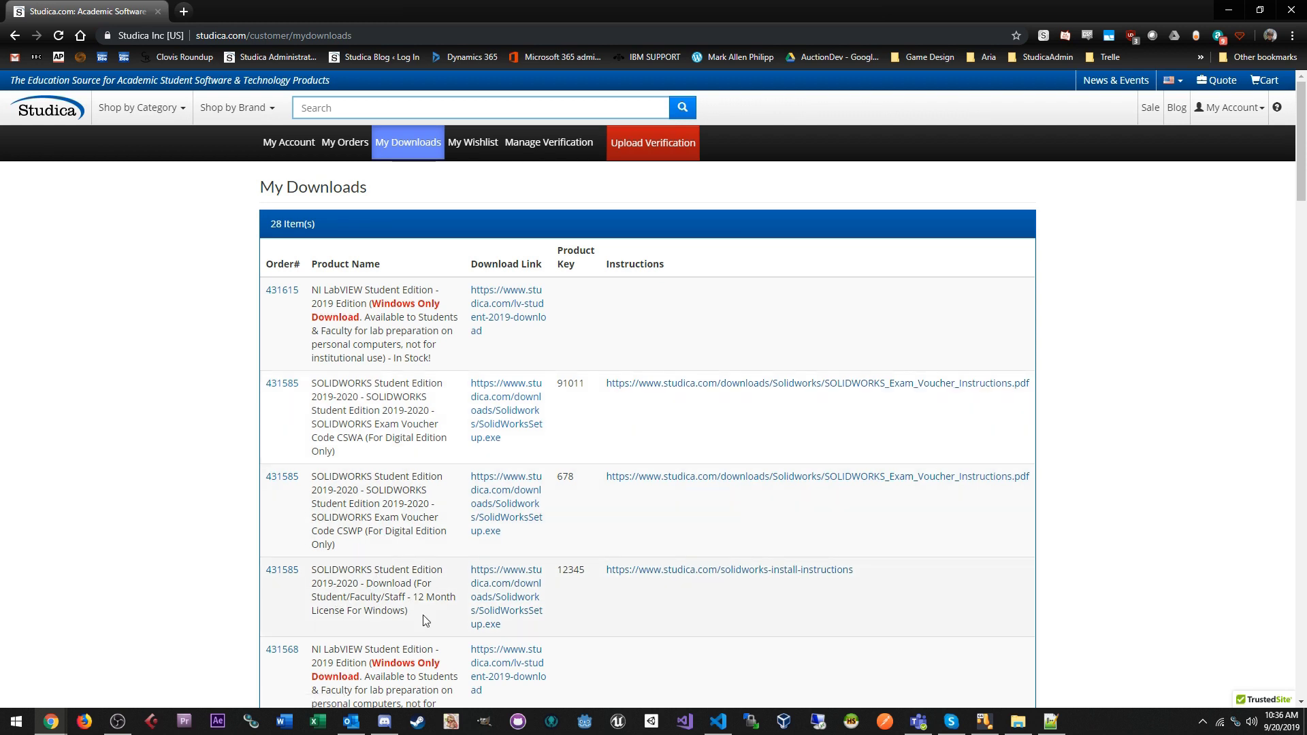
Step: Check the product name and license term of the SOLIDWORKS Student Edition 2019-2020 Windows download entry
left_click_drag(423, 619, 450, 611)
left_click(316, 570)
left_click(370, 568)
left_click_drag(388, 569, 452, 573)
left_click(390, 584)
double_click(377, 583)
left_click(603, 601)
double_click(500, 265)
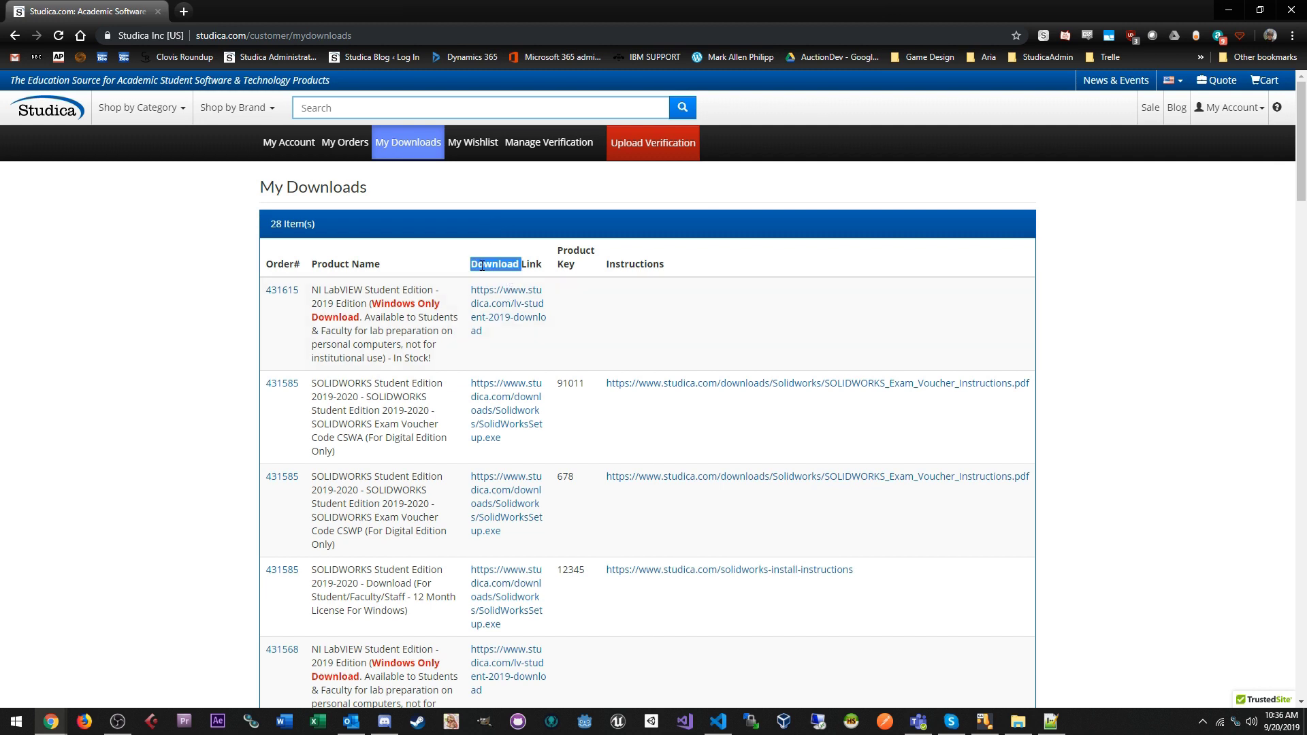
left_click_drag(505, 623, 469, 568)
left_click(567, 606)
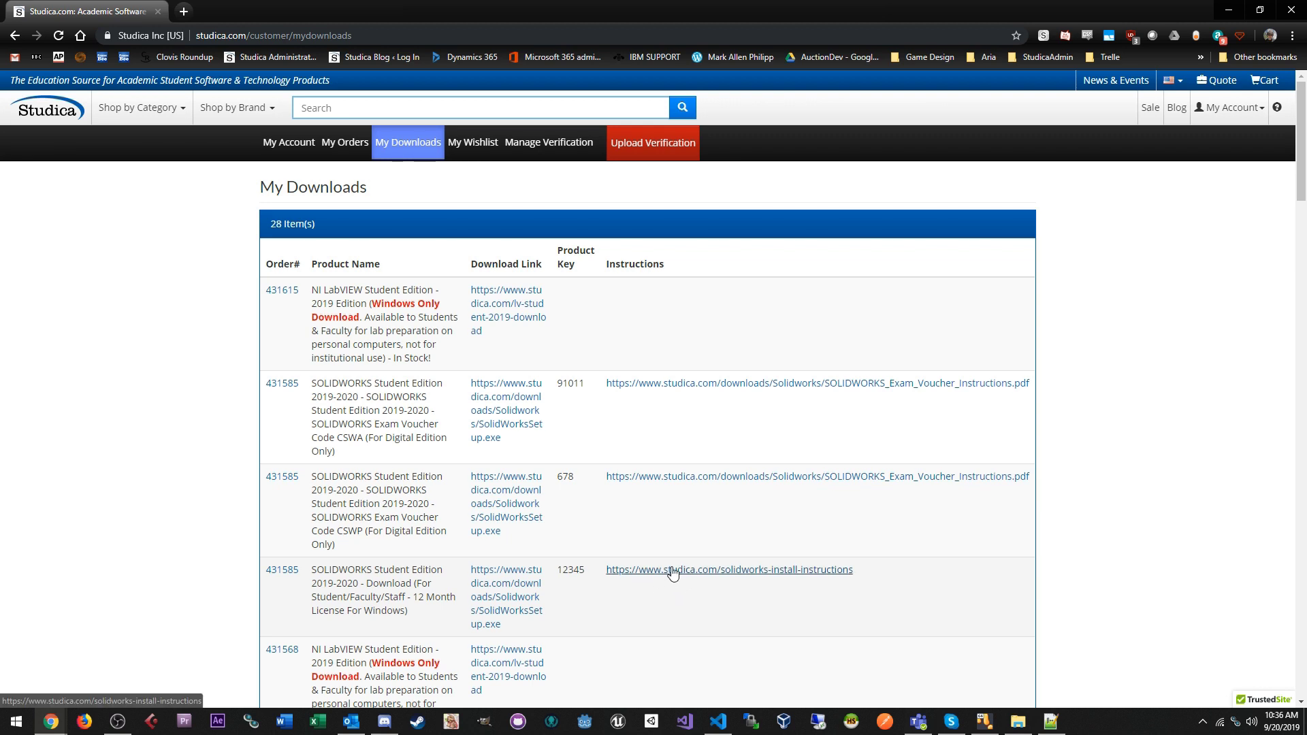
left_click(514, 604)
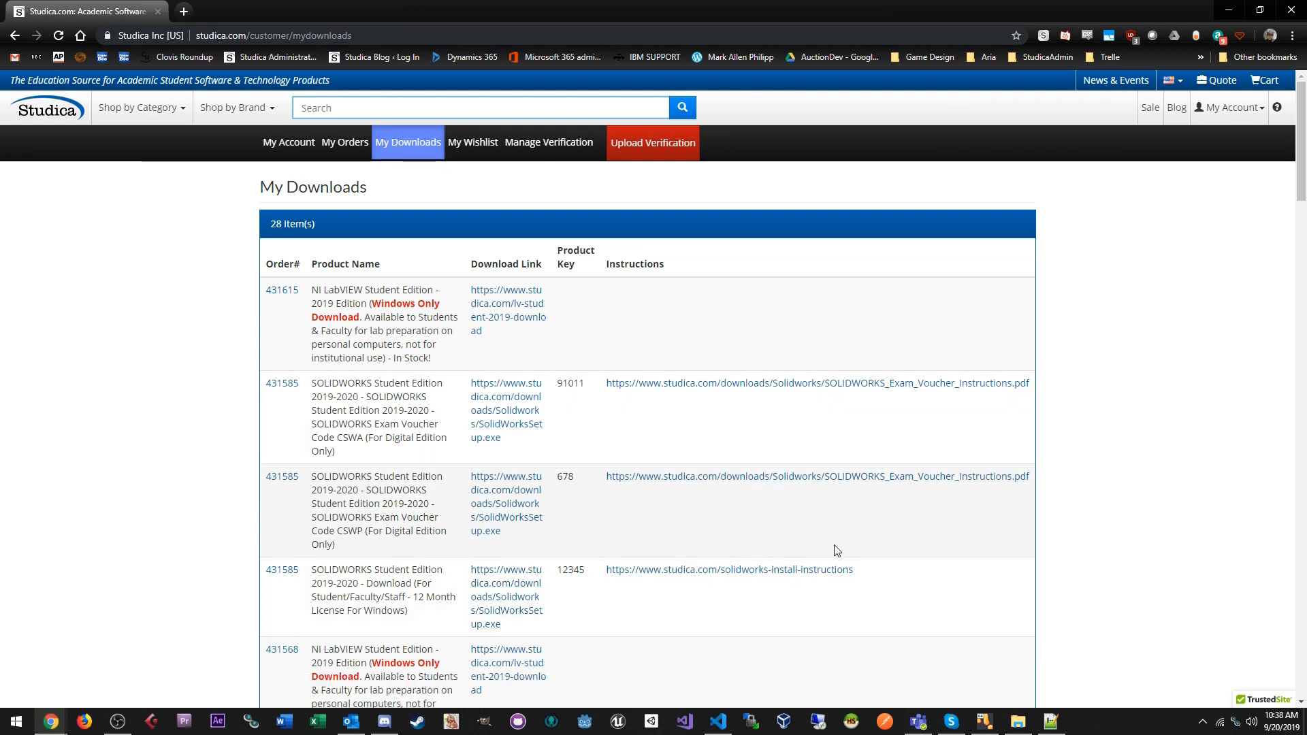
Step: Switch to File Explorer and run SolidWorksSetup.exe from the F: drive's Downloads folder as administrator
key("super+e")
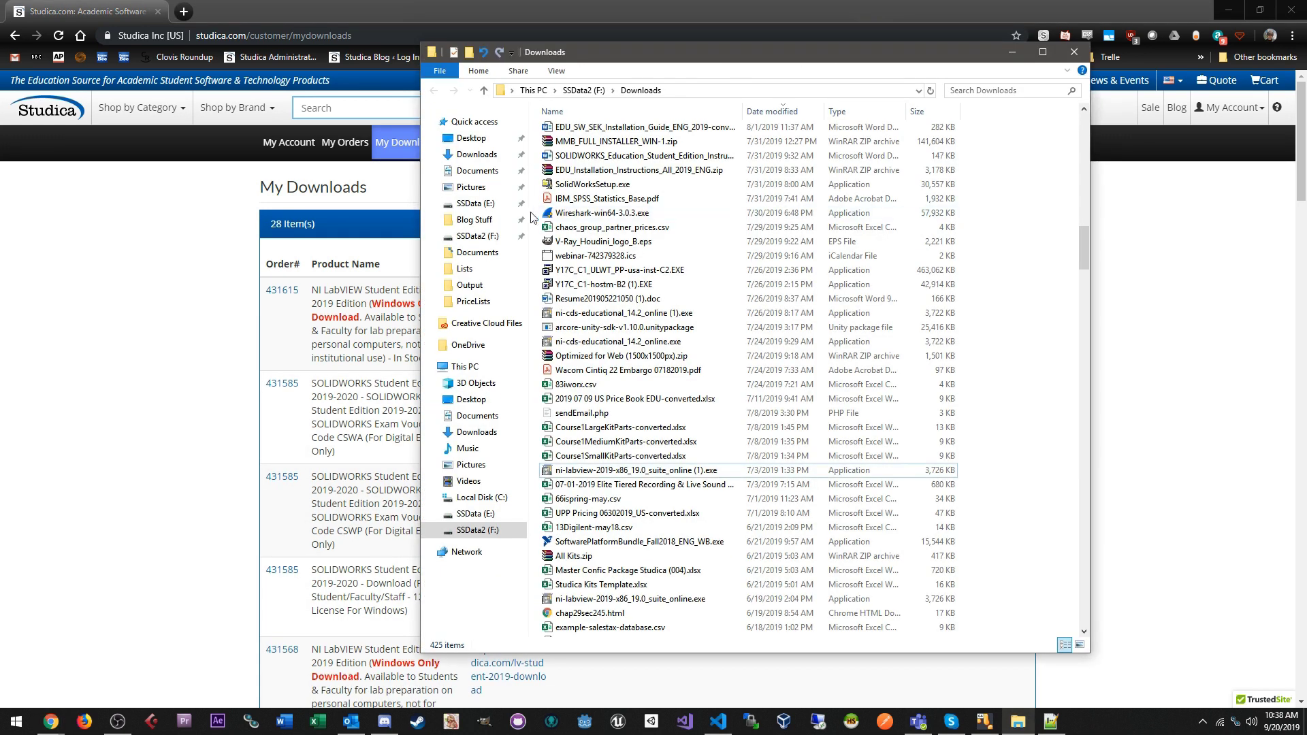
right_click(626, 186)
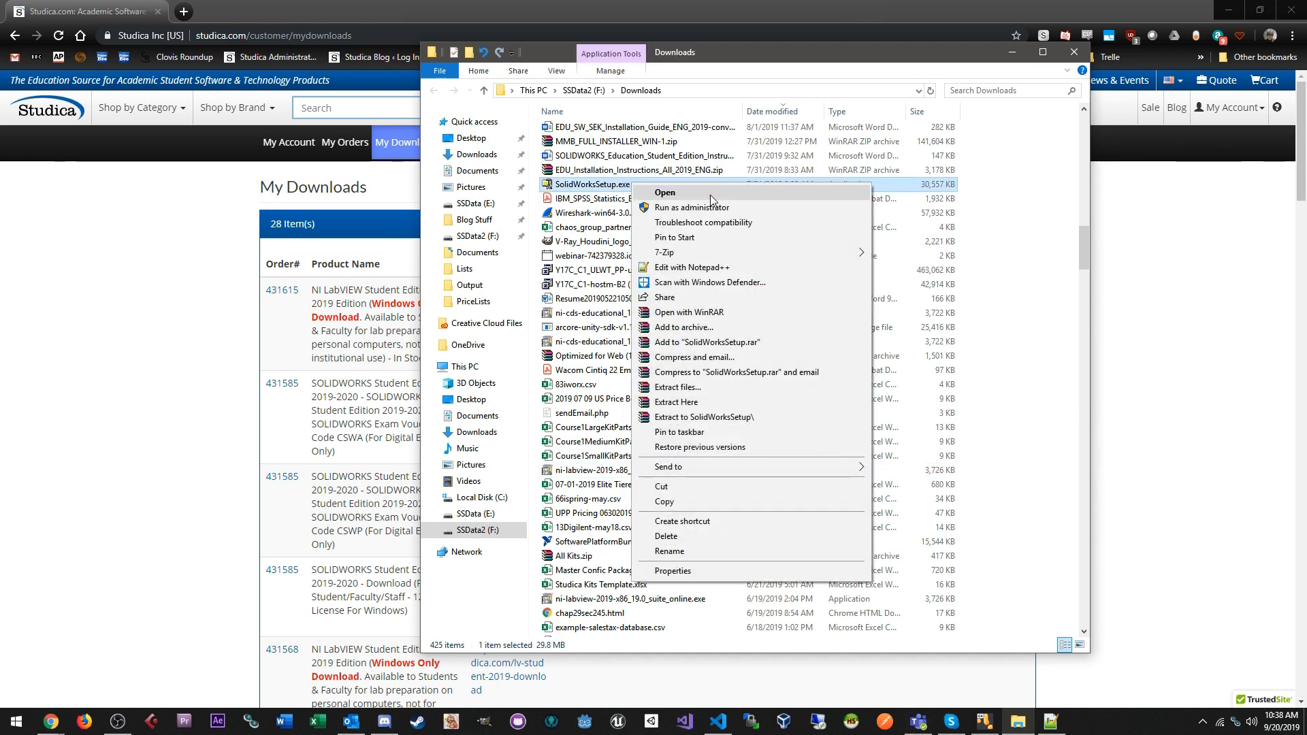
left_click(760, 210)
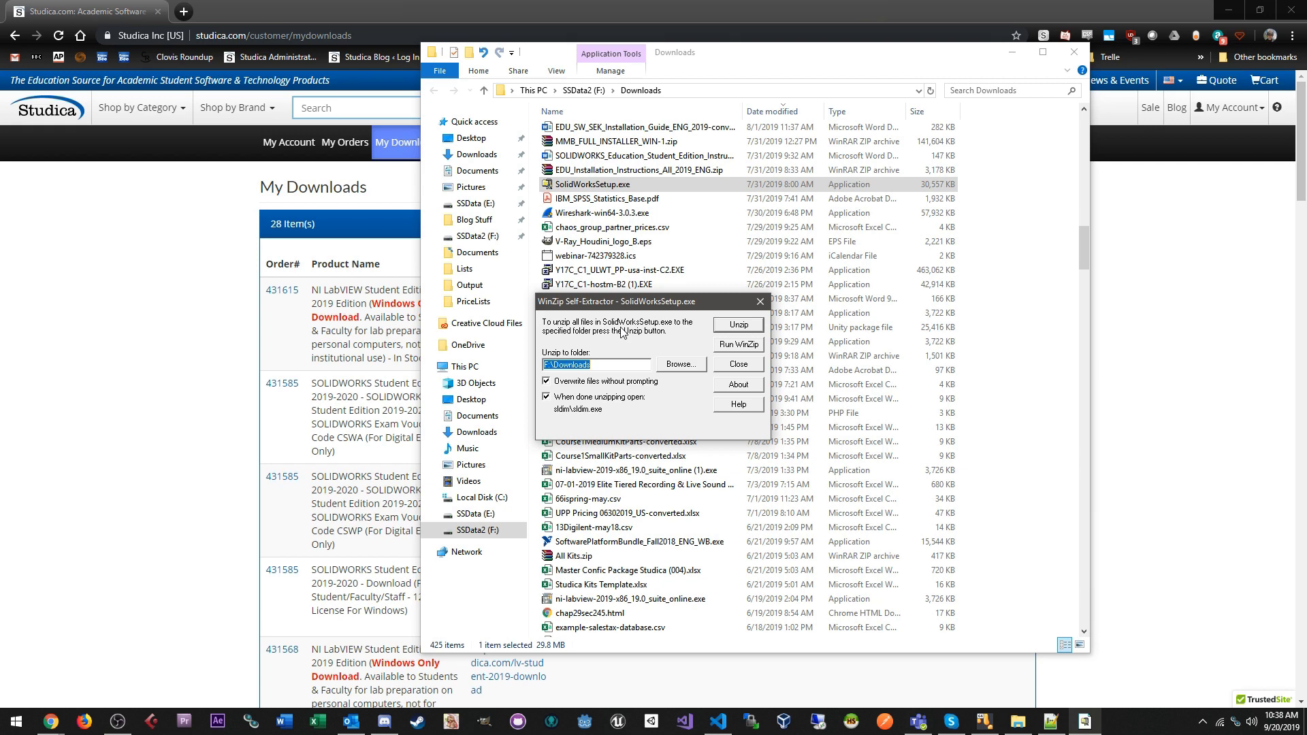
Step: Unzip the setup files to F:\Downloads and let the extractor launch the SOLIDWORKS Installation Manager
left_click_drag(627, 304, 644, 275)
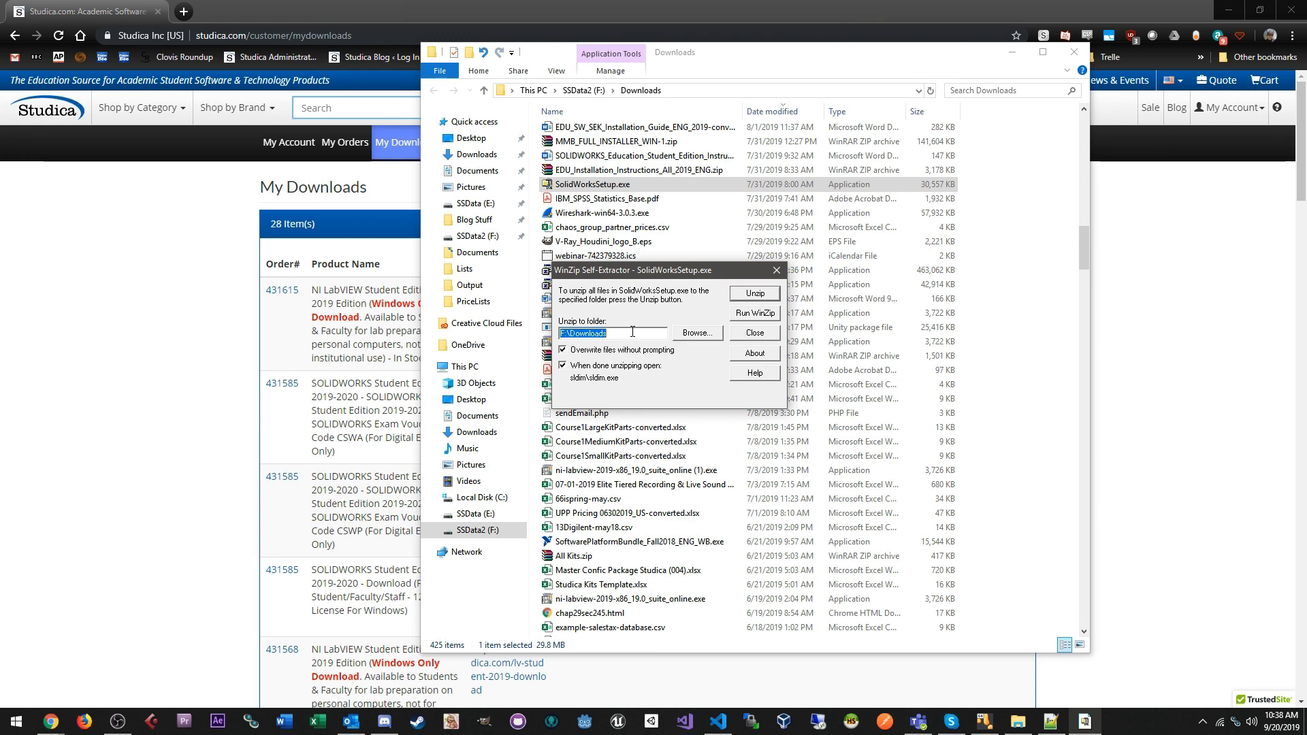
left_click(611, 331)
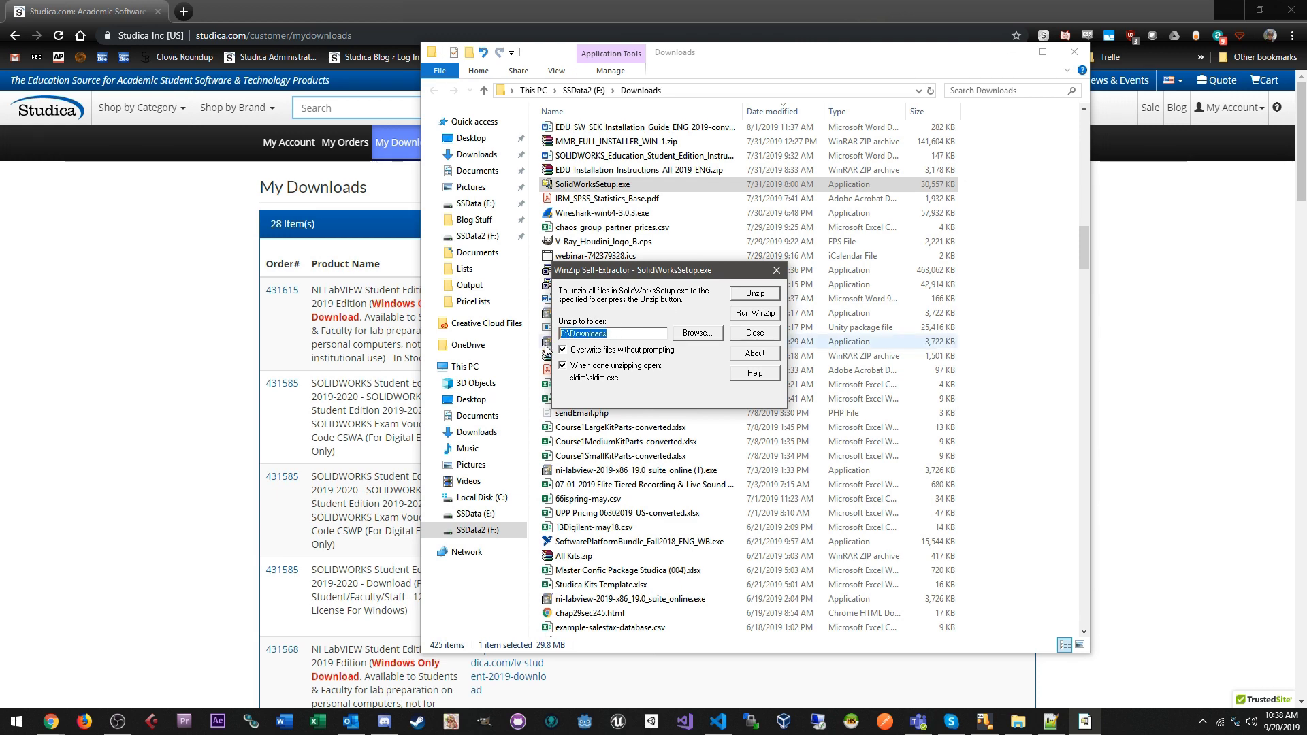
double_click(617, 331)
left_click(615, 335)
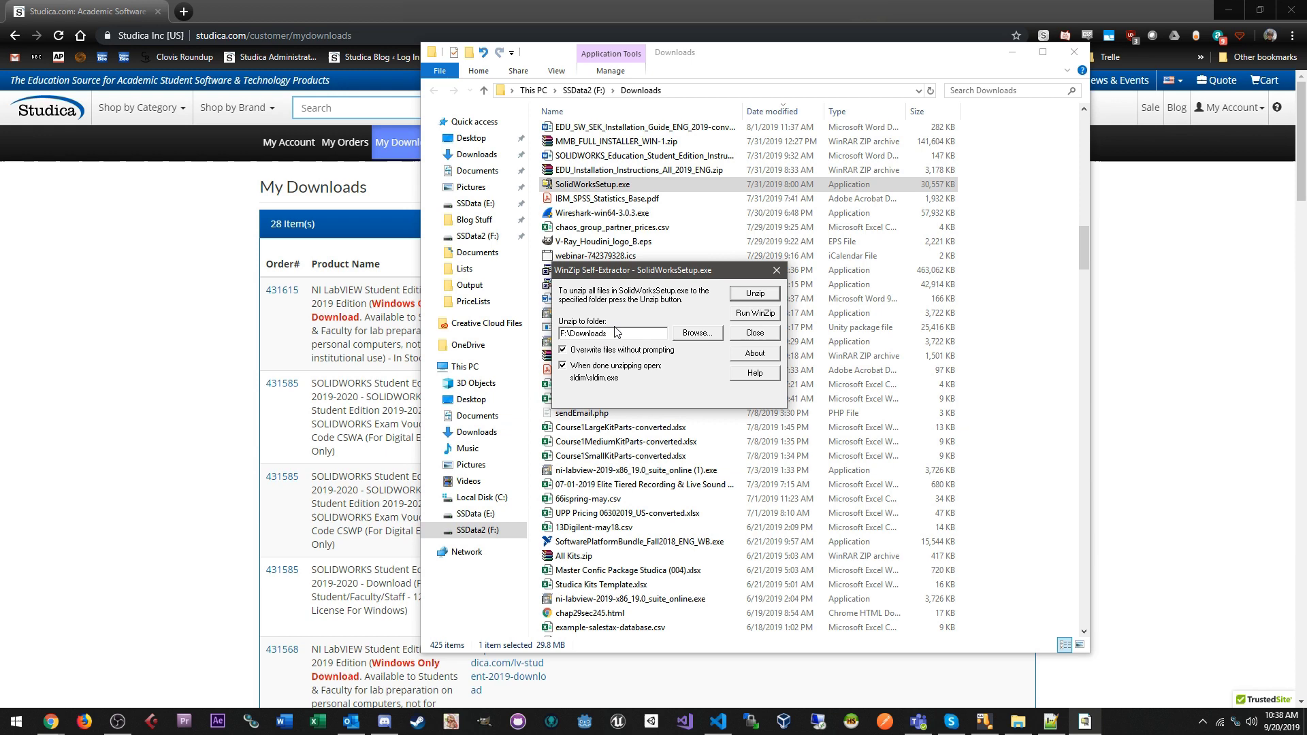
left_click(751, 295)
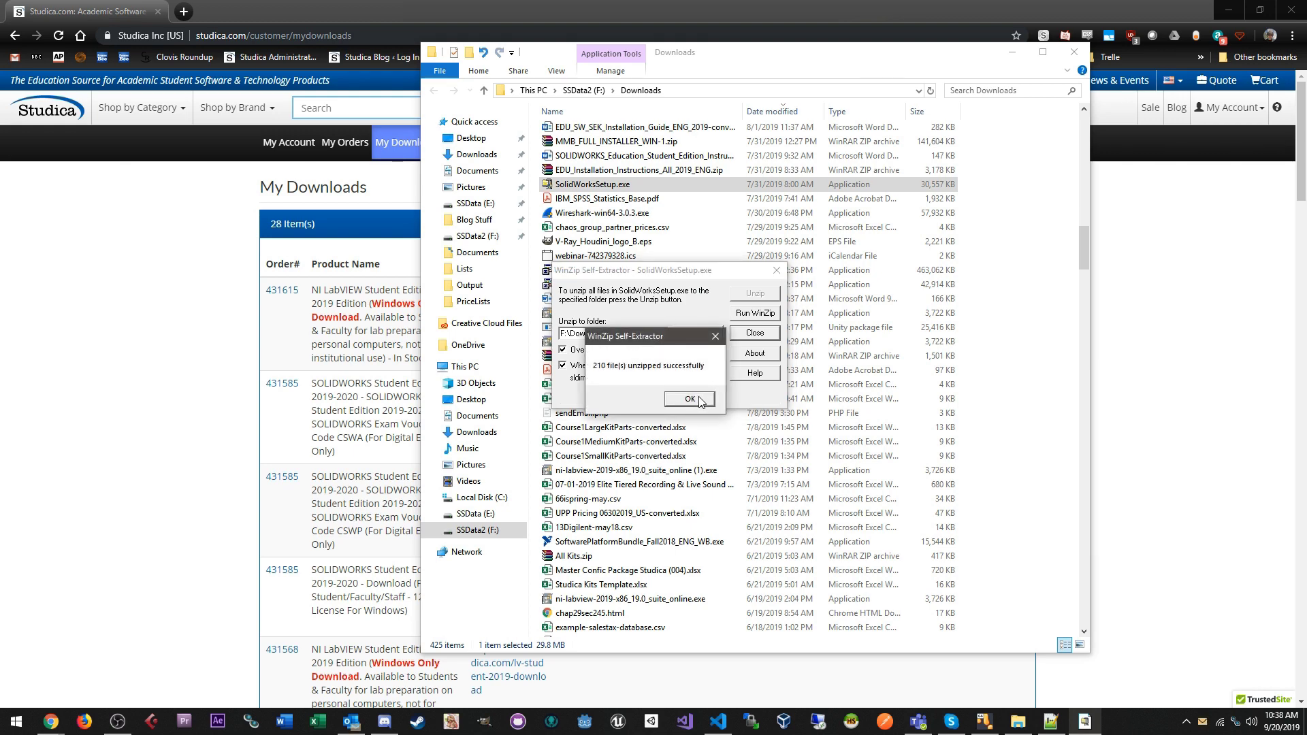
left_click(699, 401)
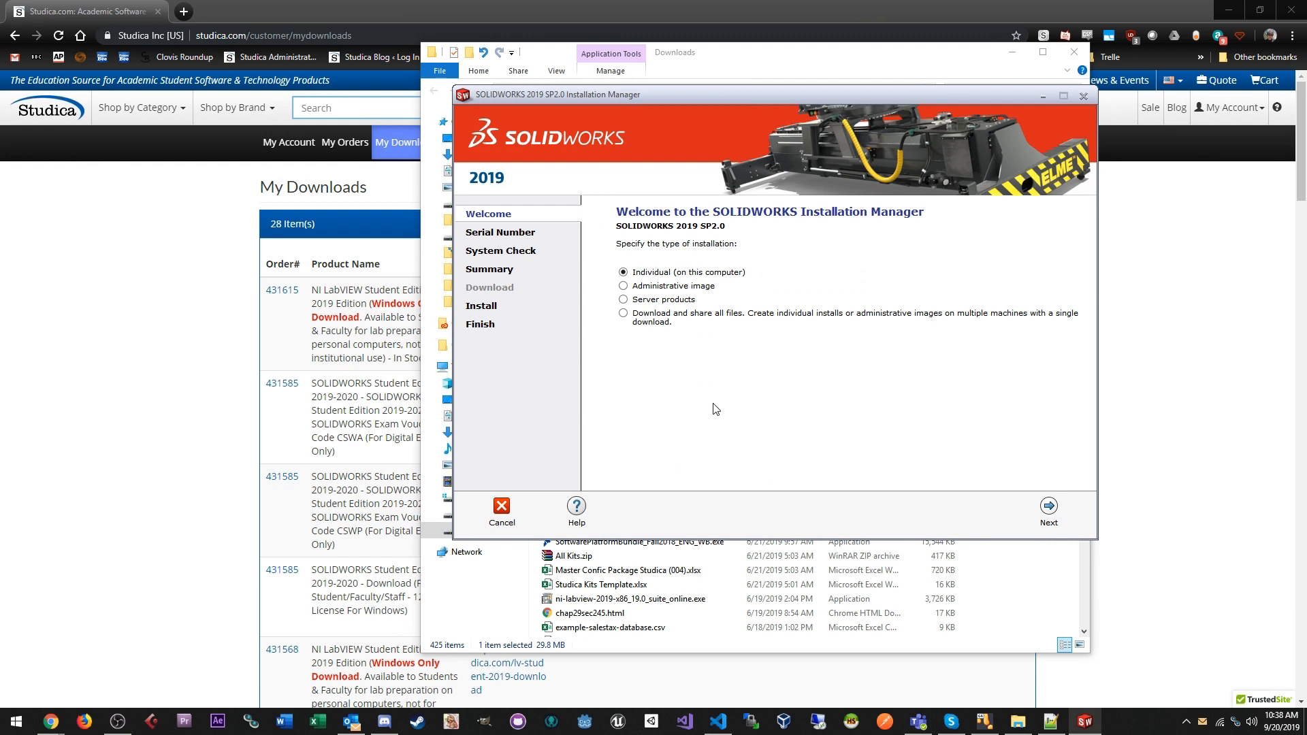
Step: Continue with the Individual (on this computer) installation to the Serial Number page
left_click_drag(693, 96, 672, 118)
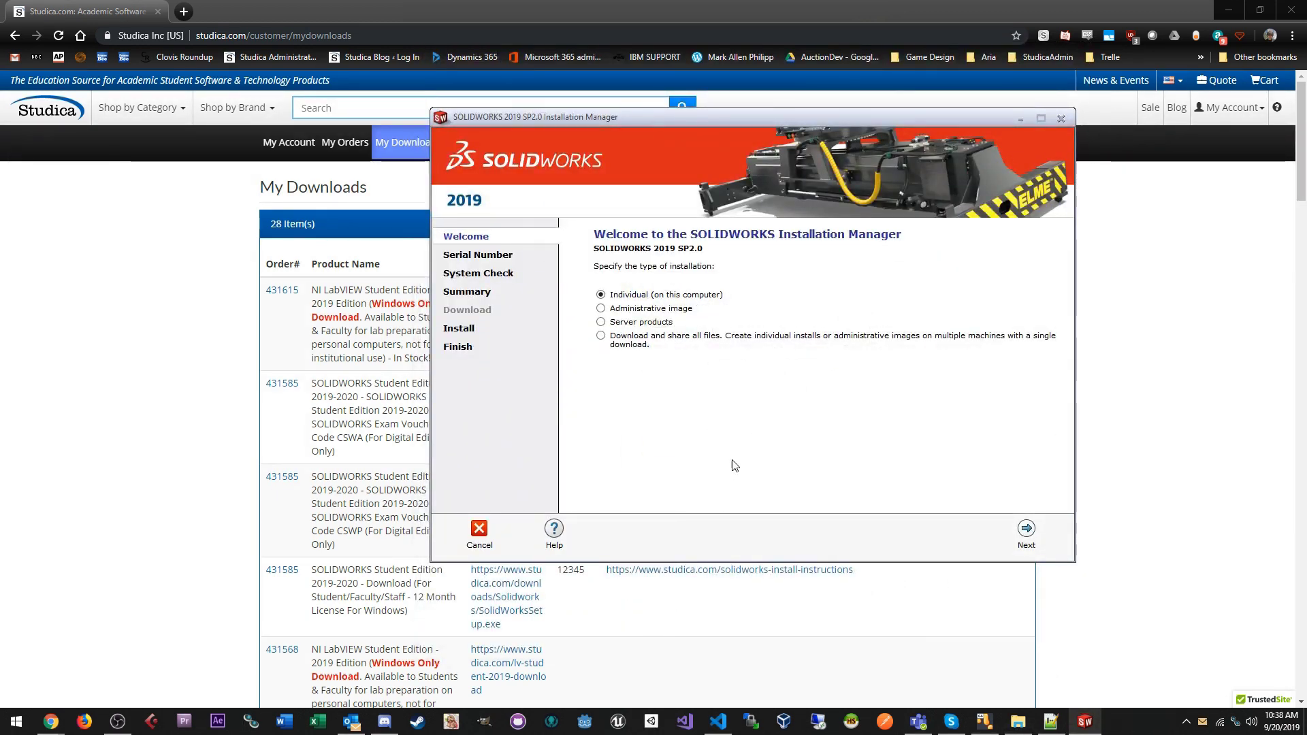
left_click(1027, 530)
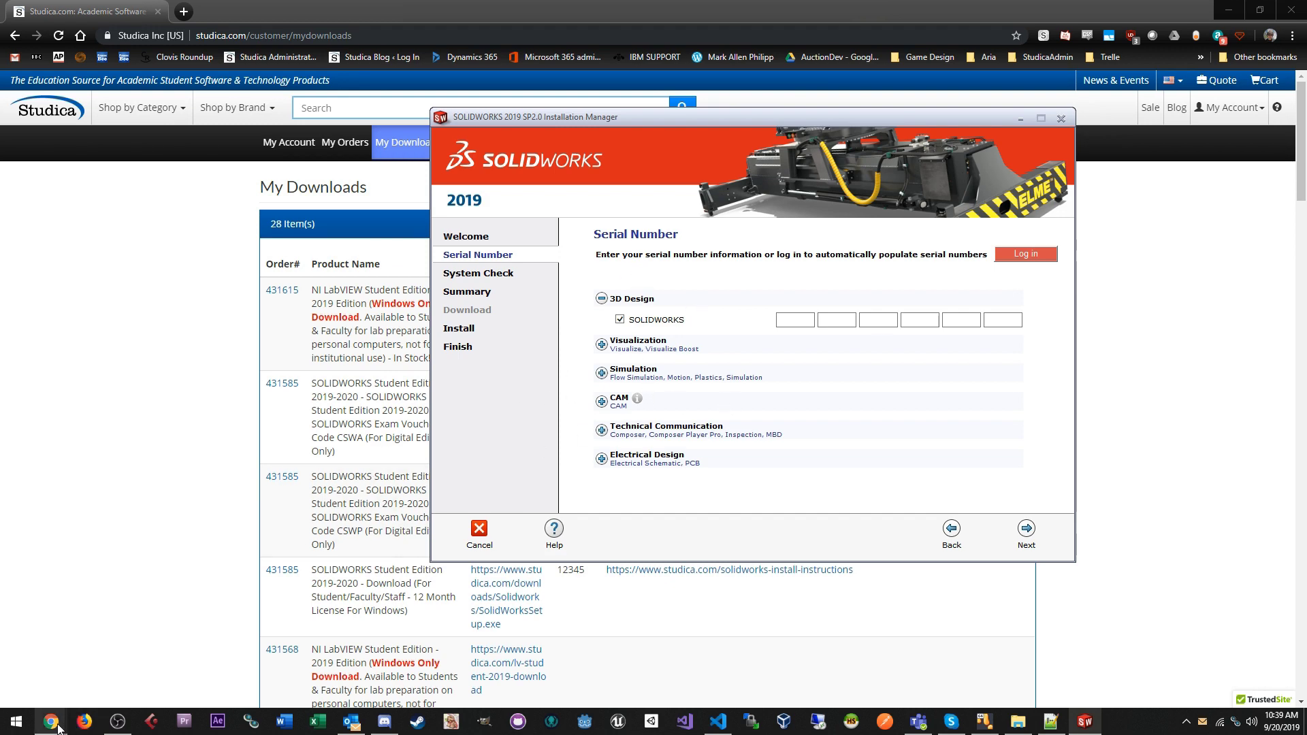
Step: Consult EDU_SW_SEK_Installation_Guide_ENG_2019.pdf in the browser for the products covered by the SOLIDWORKS serial number, and return to the installer
mouse_move(58, 729)
left_click(124, 666)
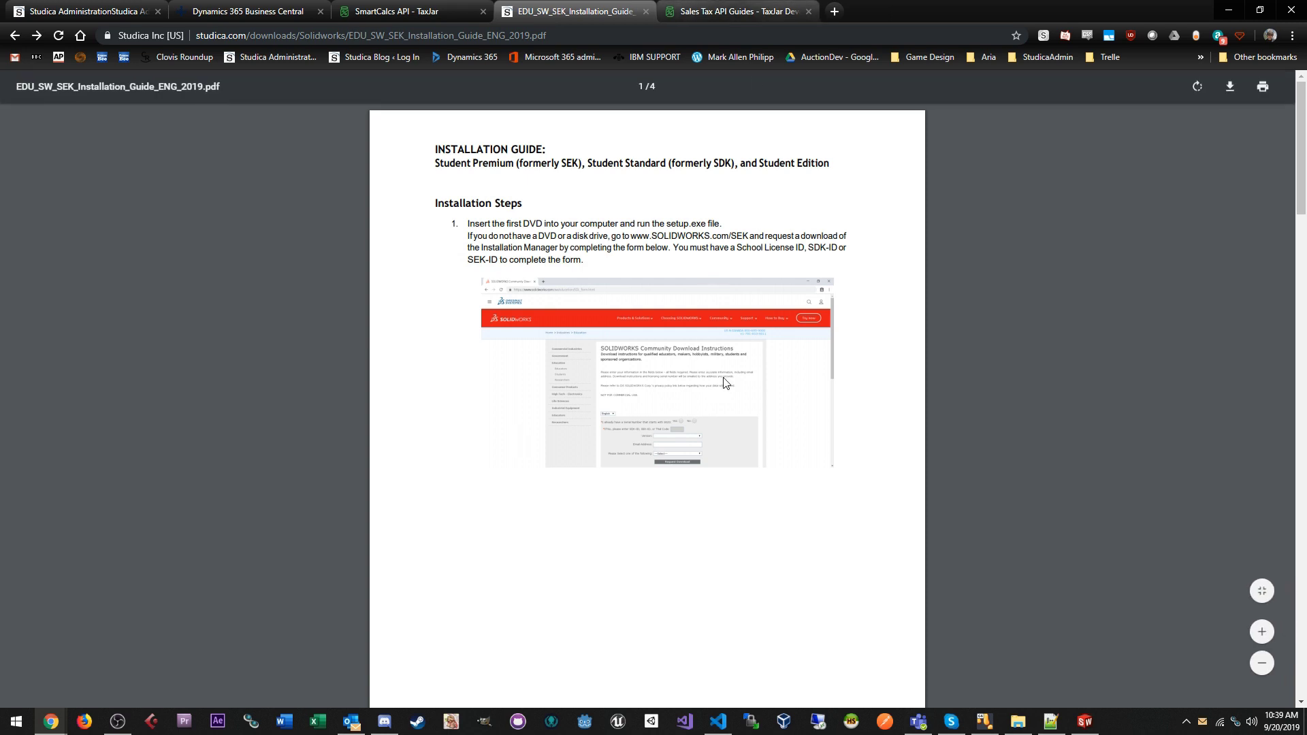
scroll(724, 382, "down", 15)
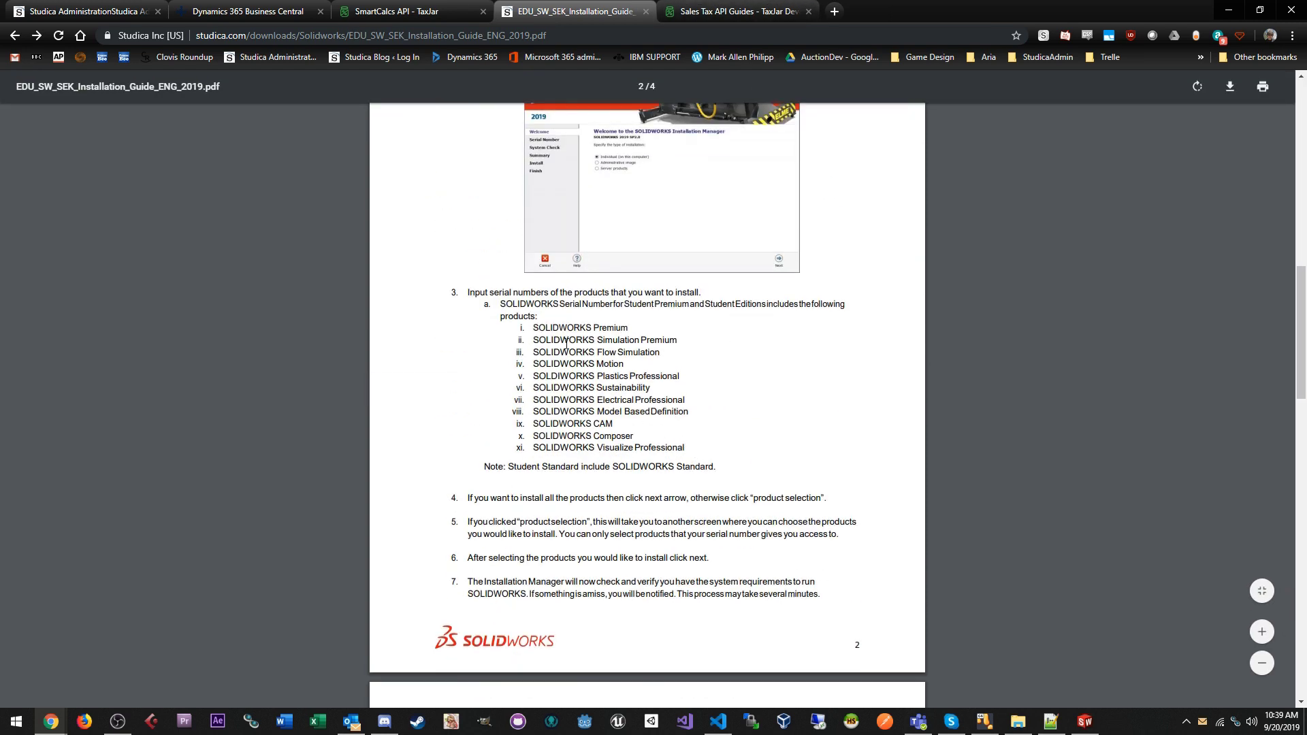
left_click_drag(536, 330, 714, 458)
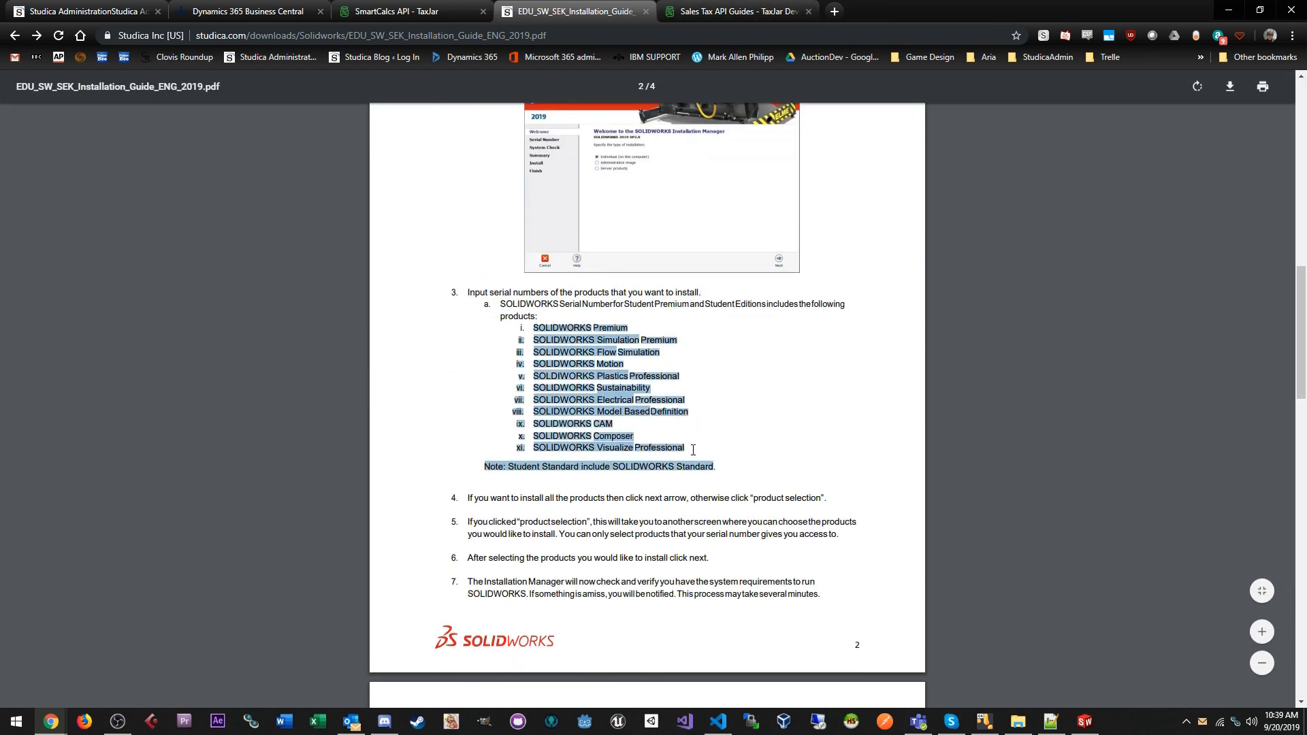
left_click(603, 335)
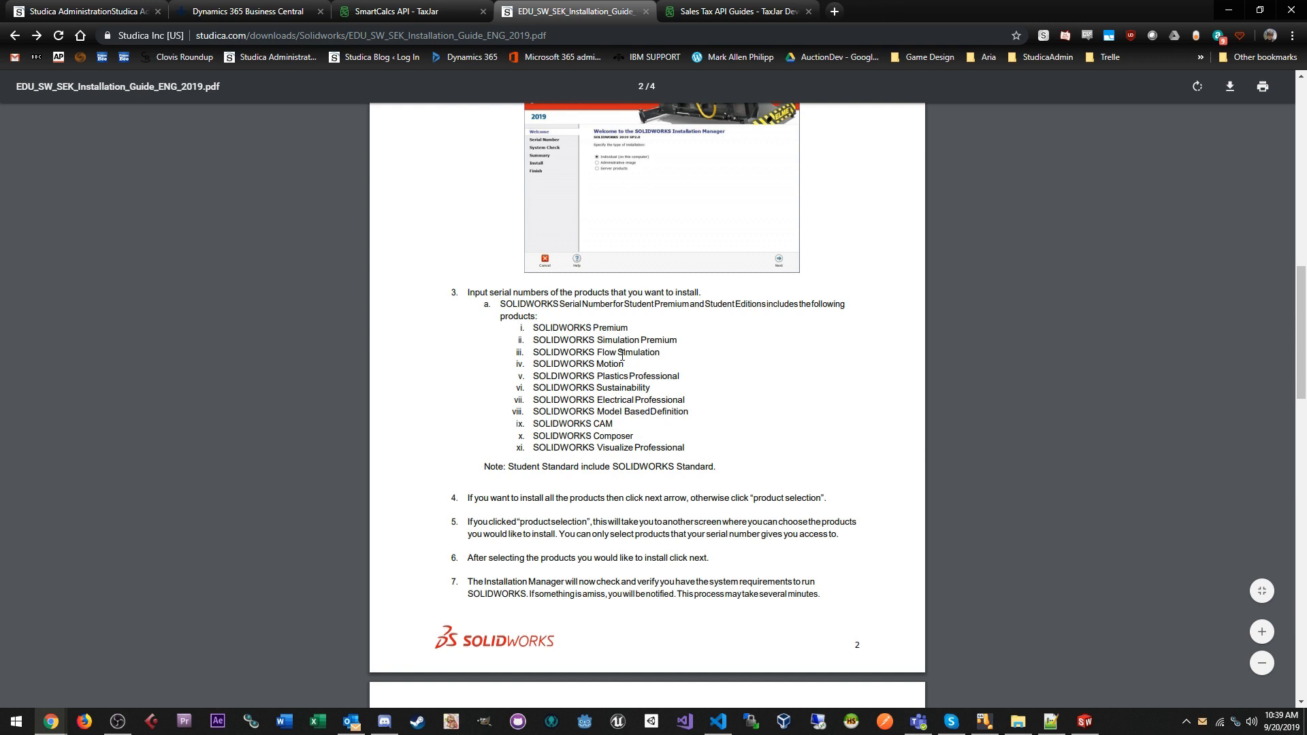
double_click(622, 355)
left_click_drag(605, 376, 694, 379)
left_click(625, 391)
left_click_drag(596, 398, 701, 418)
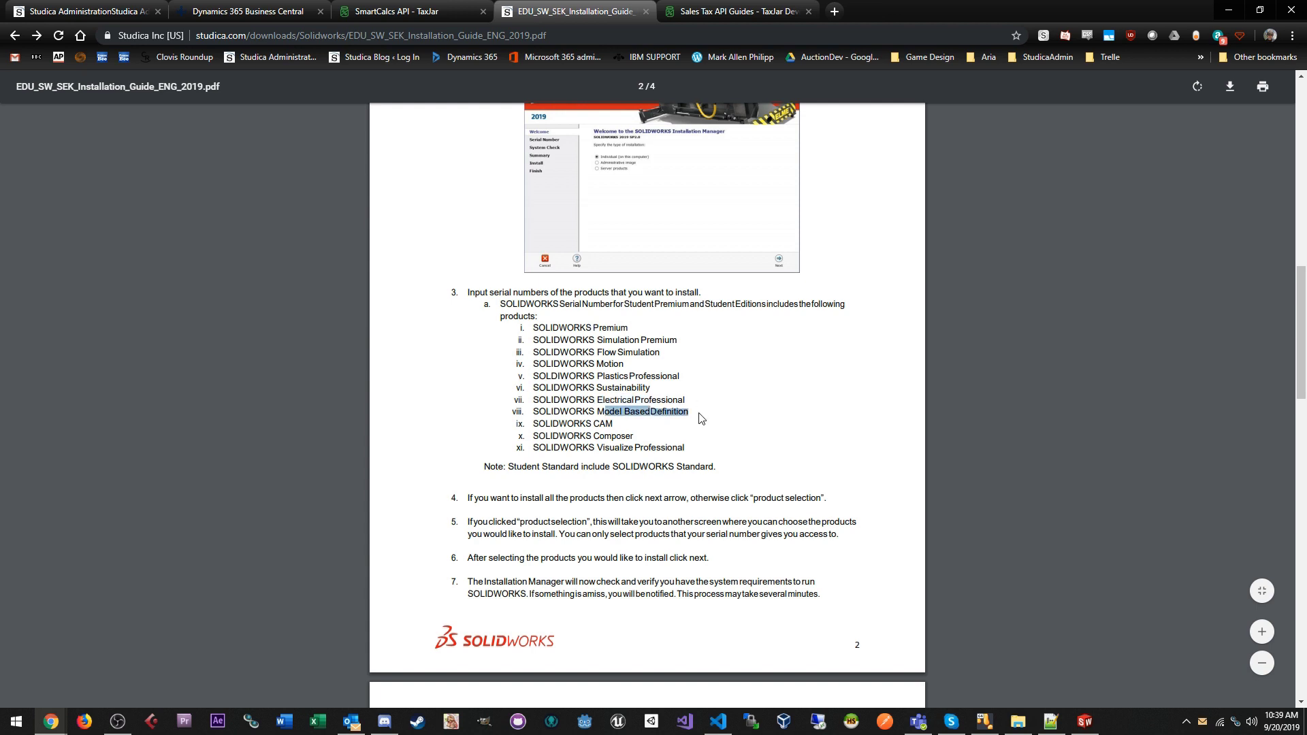
left_click(606, 424)
left_click_drag(605, 447, 520, 329)
left_click(709, 452)
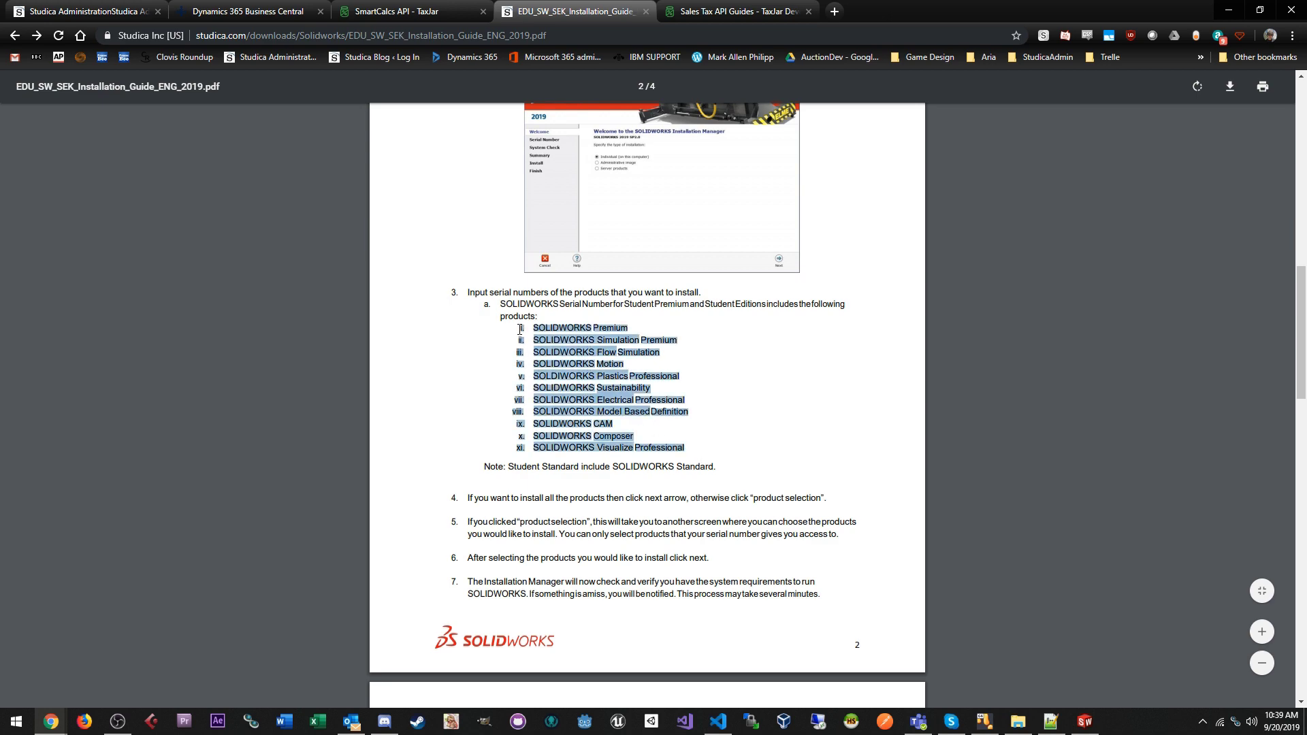
left_click(568, 368)
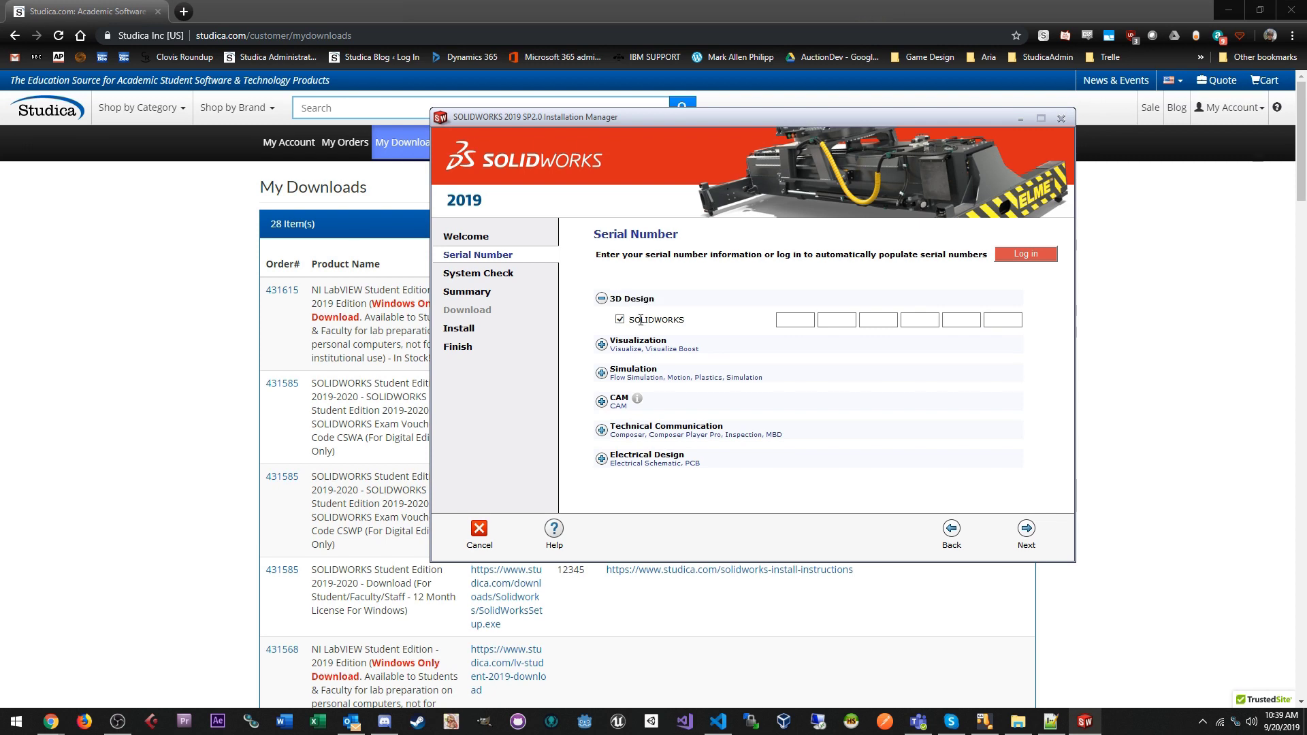
Step: Find the product key for the installer's SOLIDWORKS serial number in the My Downloads entry for the 12-month license and highlight it
left_click(642, 322)
left_click(793, 320)
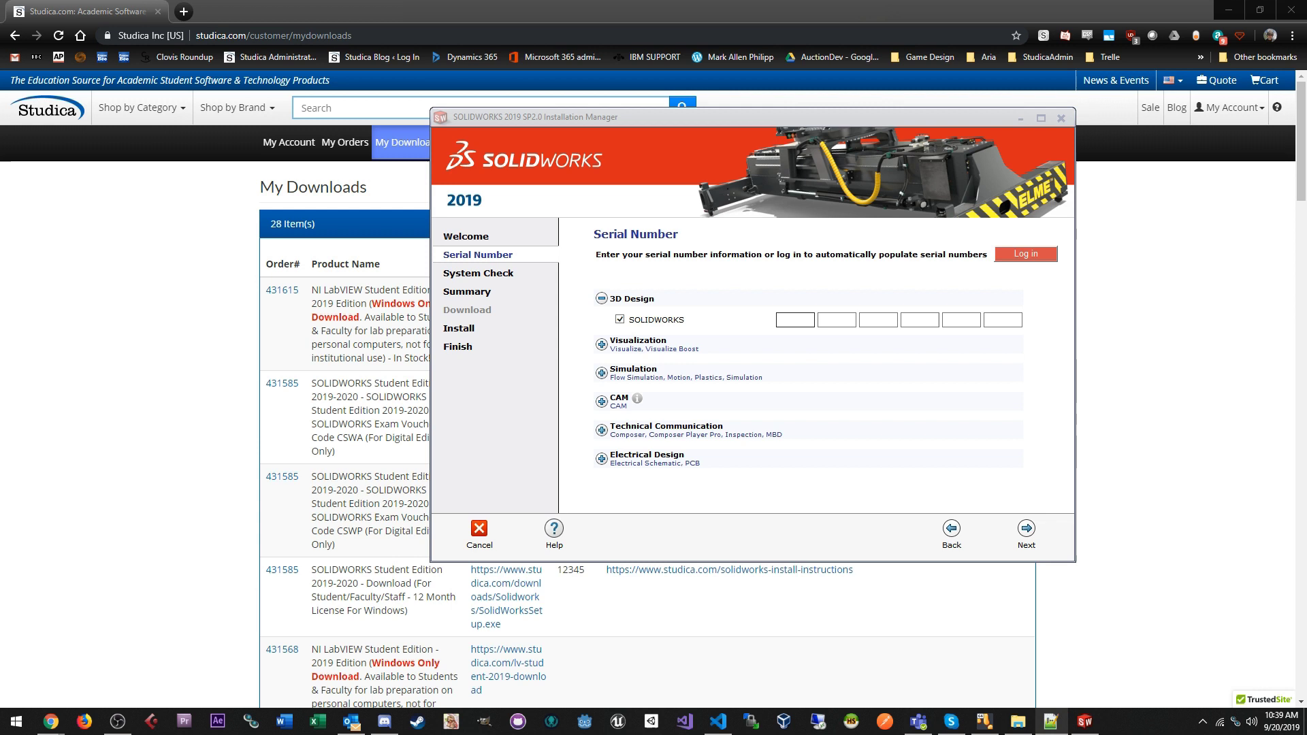
left_click(795, 324)
left_click(165, 426)
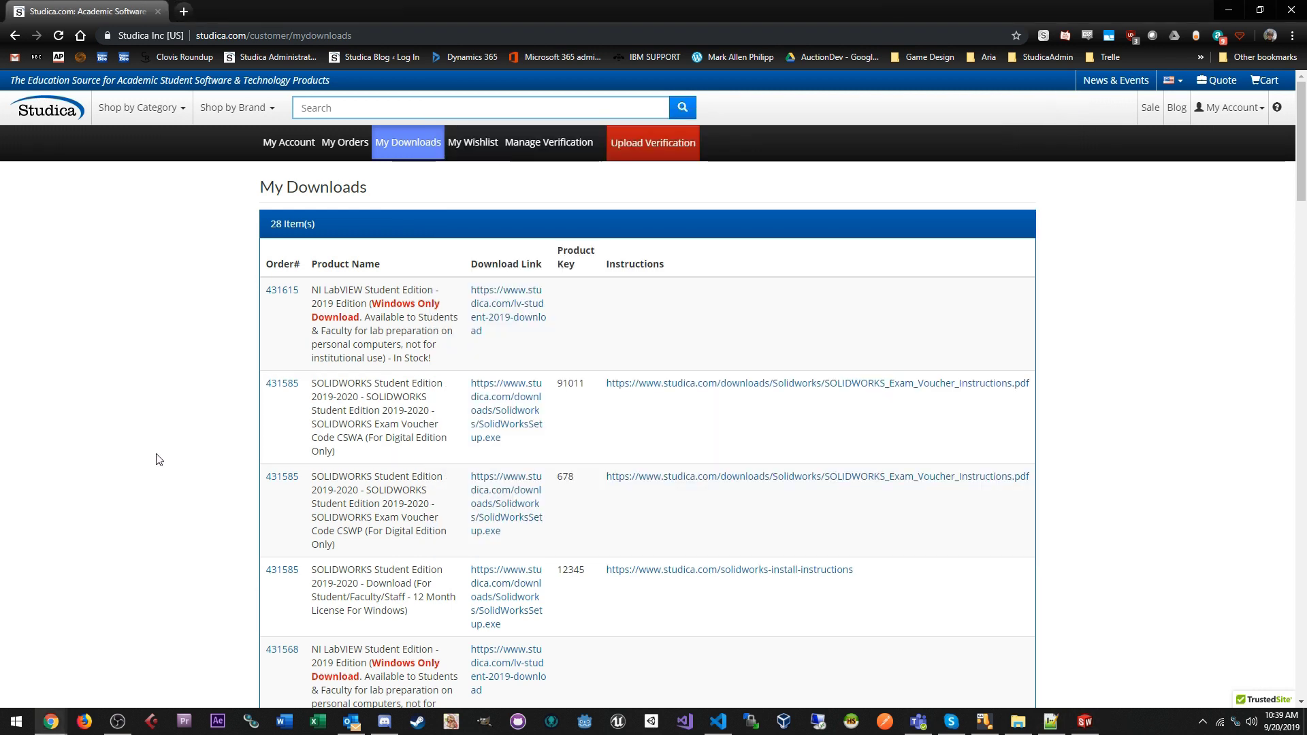
double_click(574, 569)
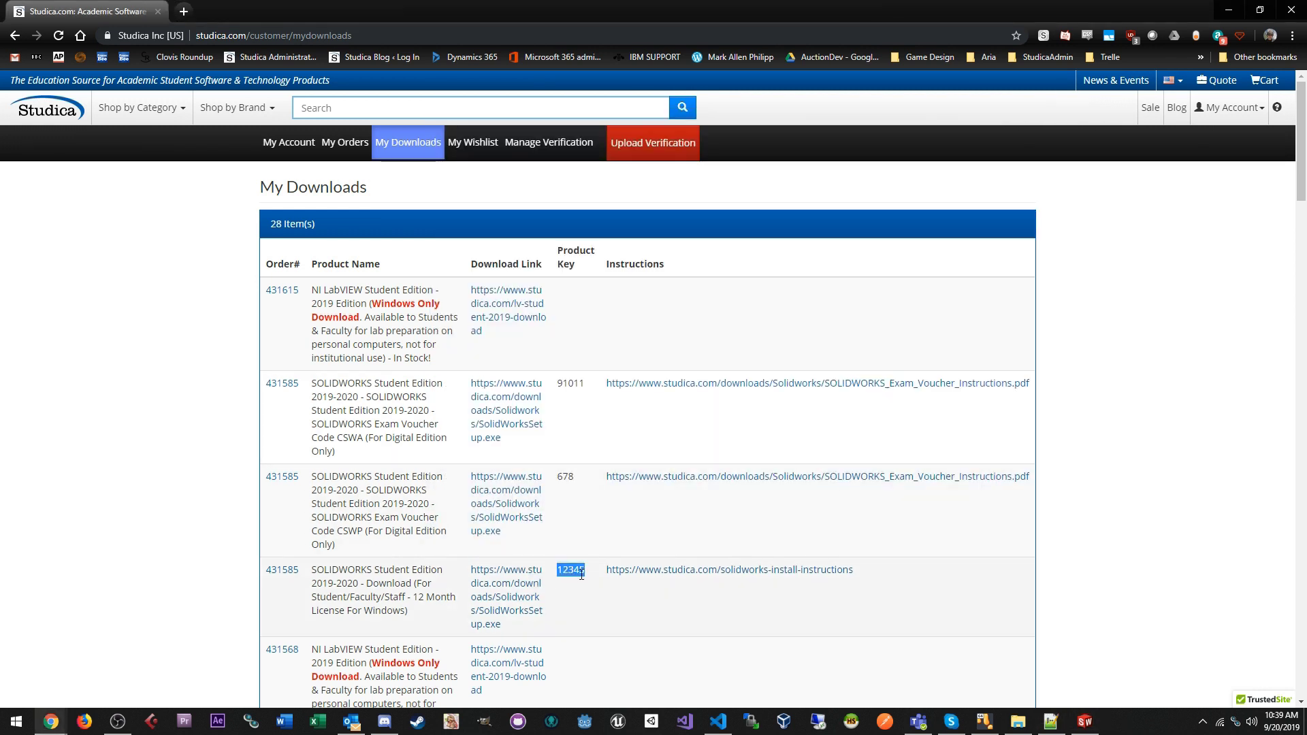
double_click(574, 570)
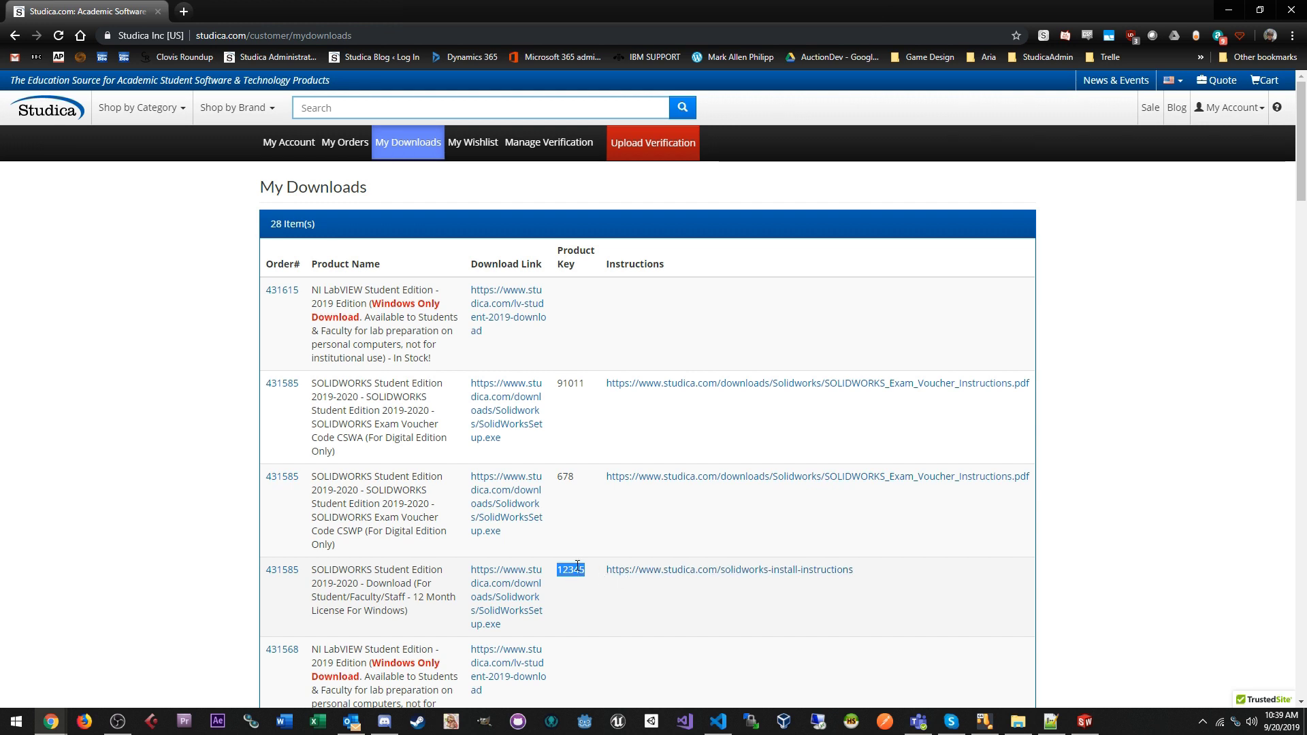
Step: Copy the product key of the SOLIDWORKS 12-month license entry in My Downloads
left_click(574, 567)
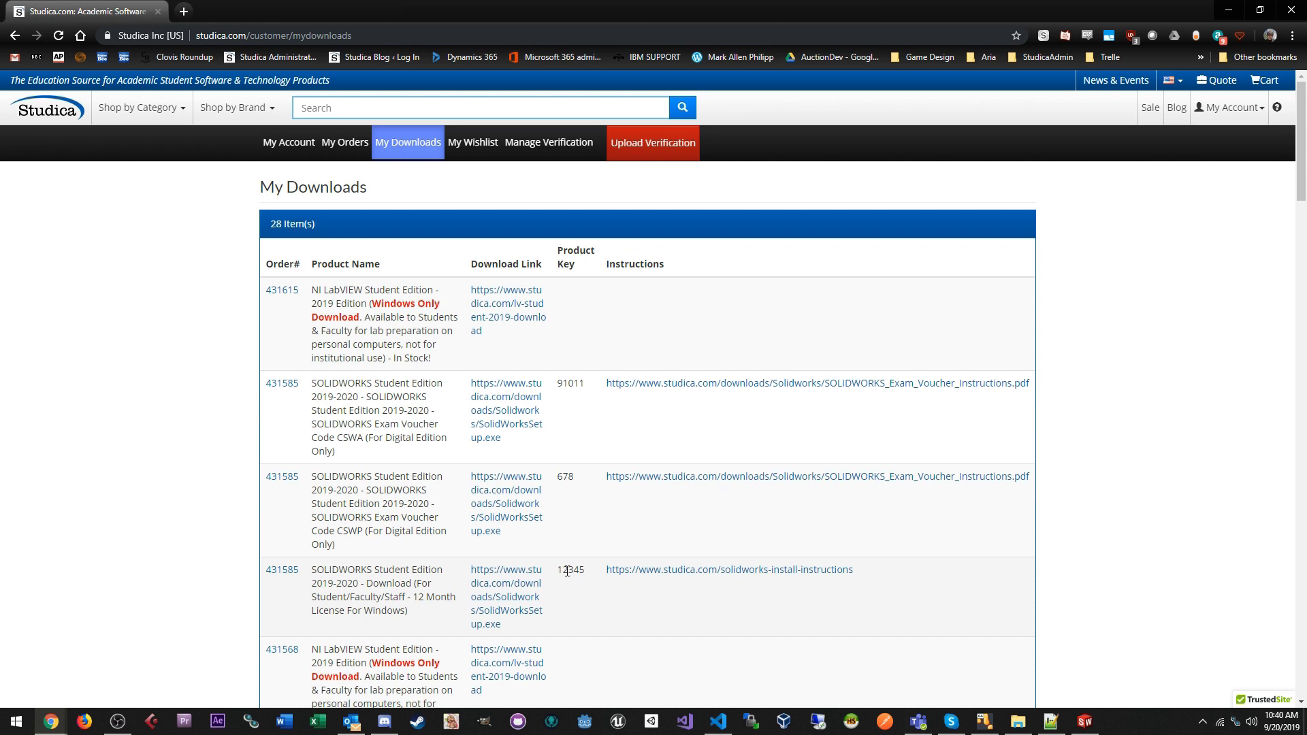
double_click(567, 571)
right_click(574, 570)
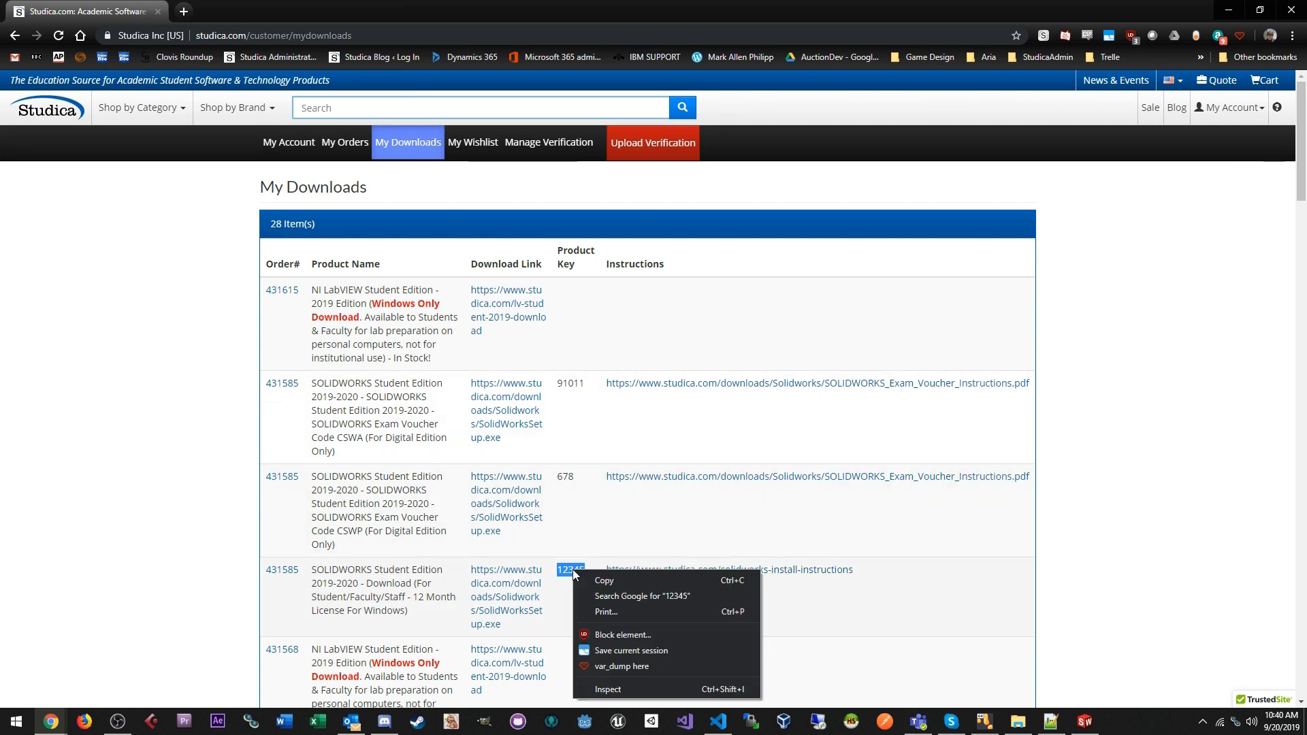
left_click(614, 548)
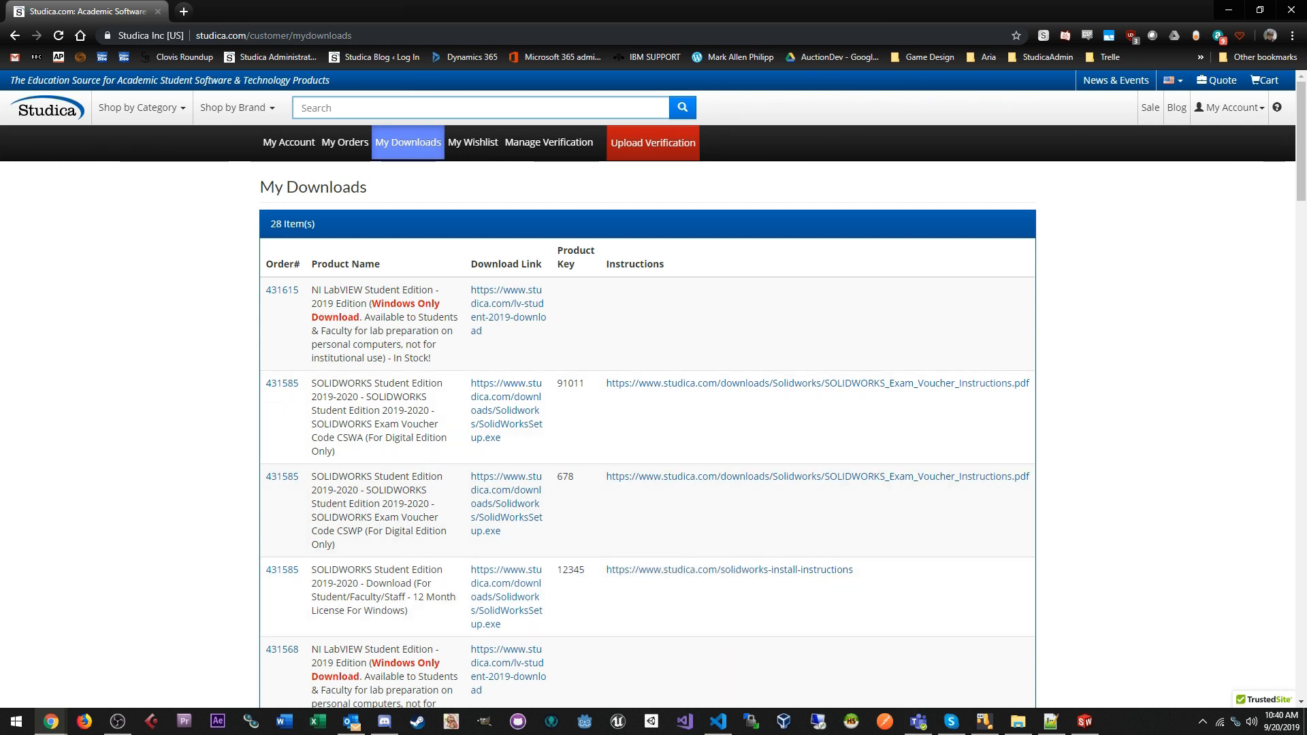
Step: Switch to the Installation Manager, paste the product key into the SOLIDWORKS serial number fields, and continue to the Summary page
left_click(1093, 730)
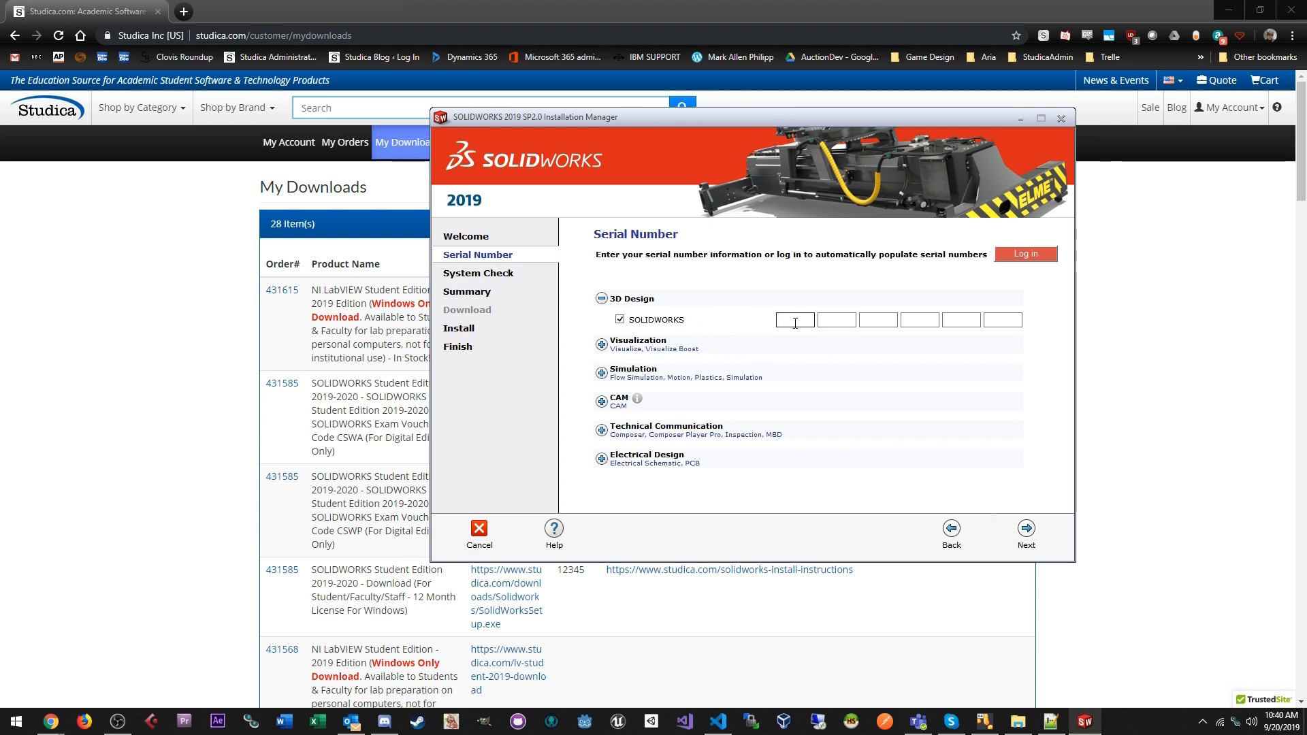
key("ctrl+v")
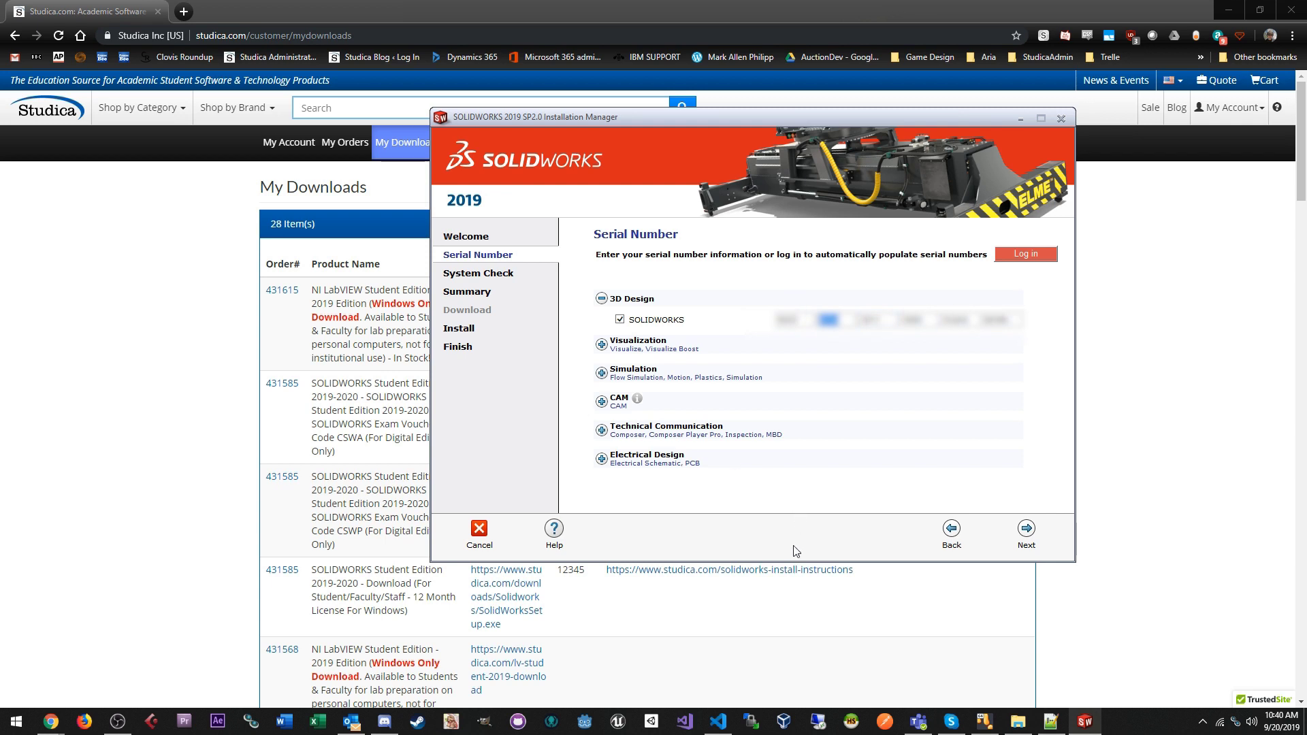
left_click(834, 507)
left_click(801, 322)
key("Tab")
key("Tab")
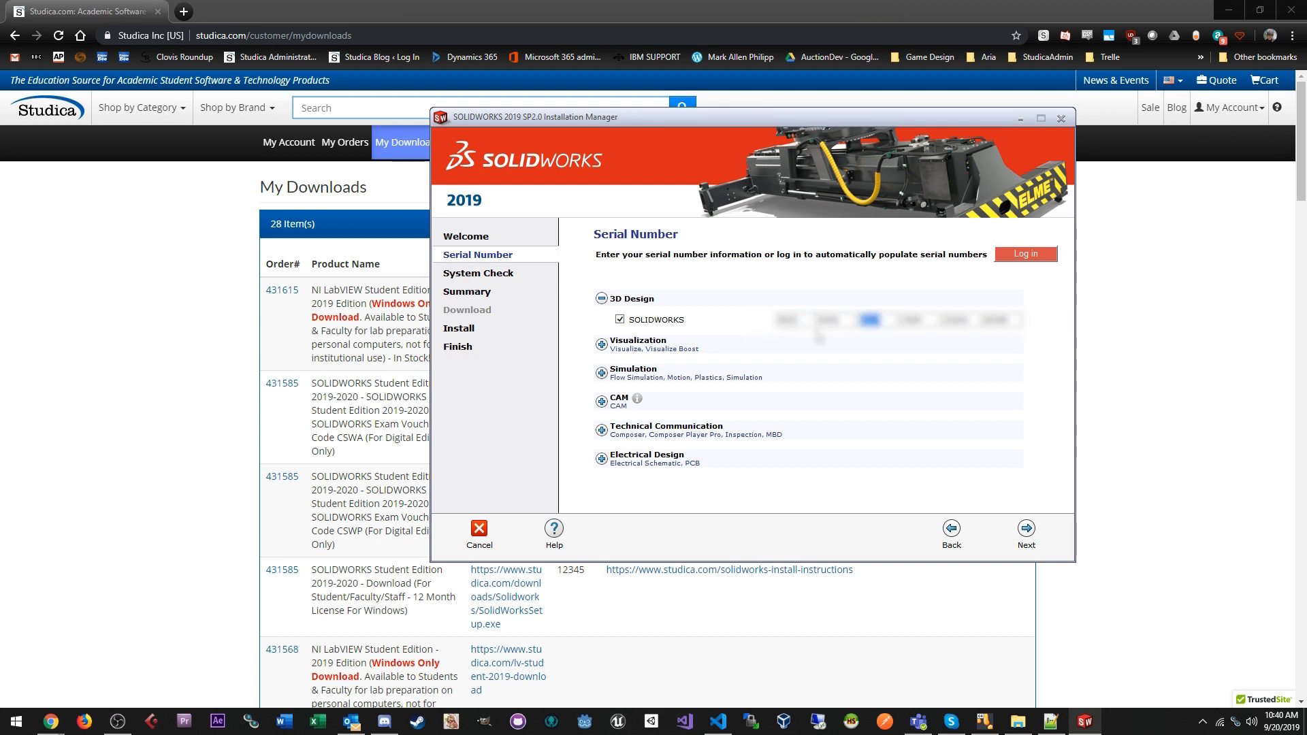
left_click(859, 517)
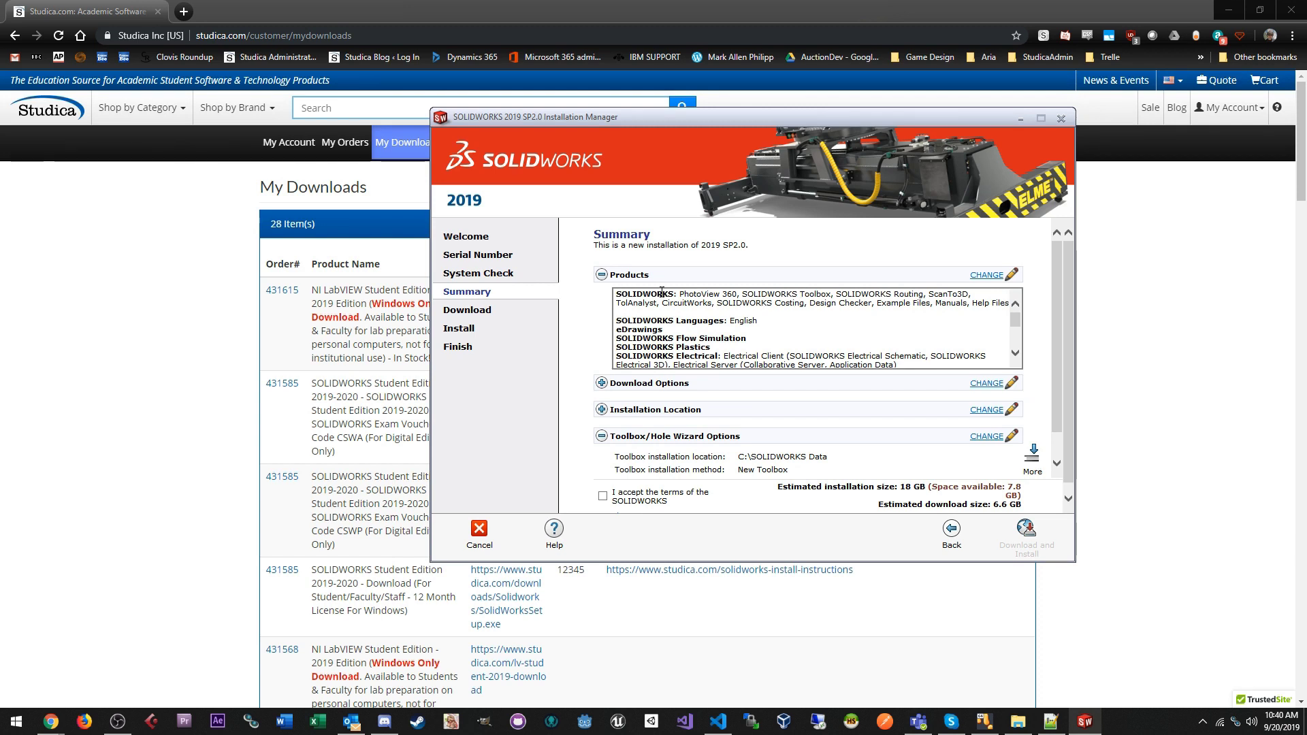
Step: Review the full list of products selected for installation on the installer's Summary page
left_click_drag(617, 295, 676, 295)
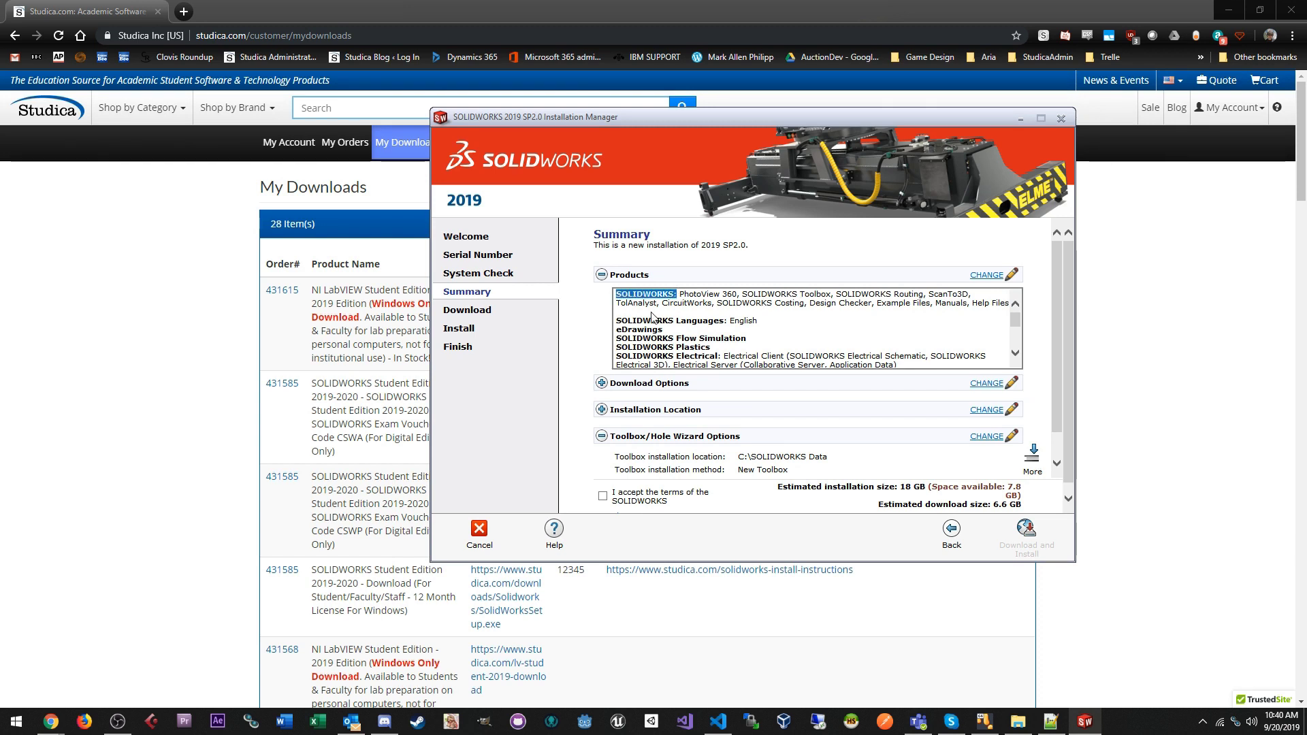
left_click(627, 323)
triple_click(662, 340)
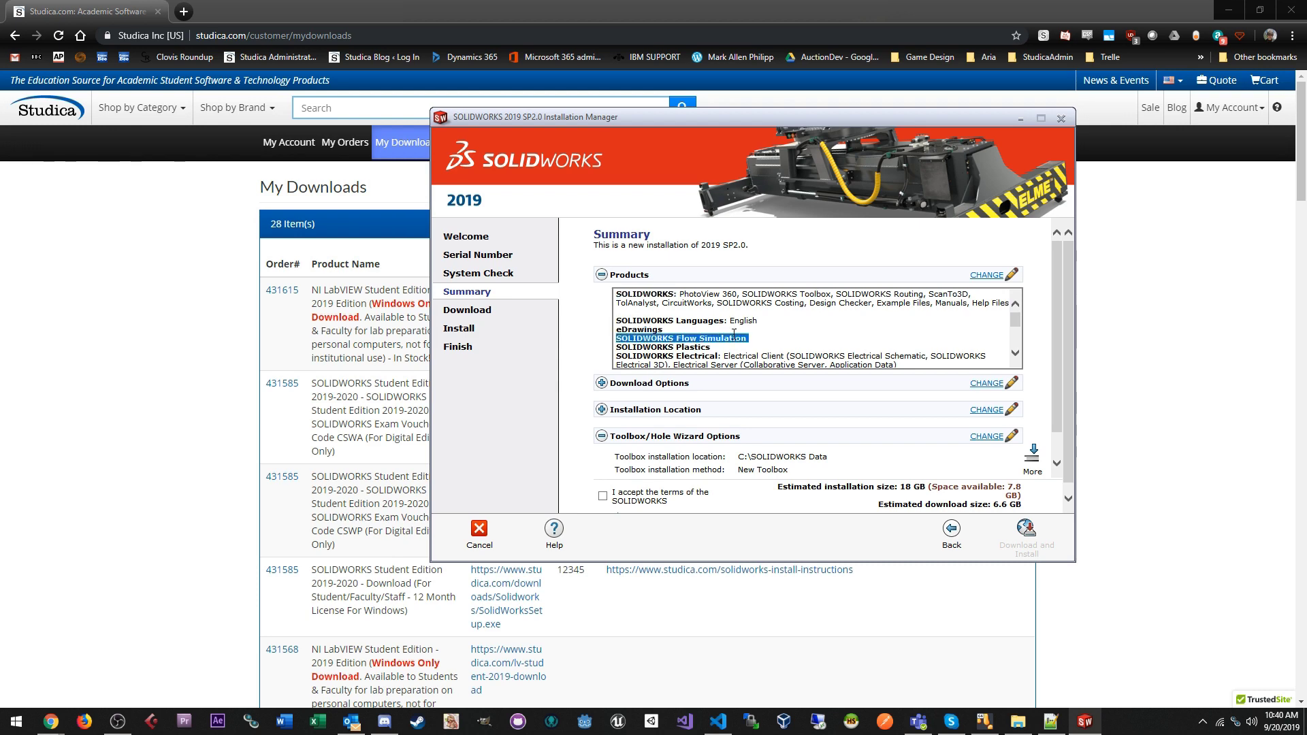
left_click(662, 342)
left_click_drag(677, 356, 760, 356)
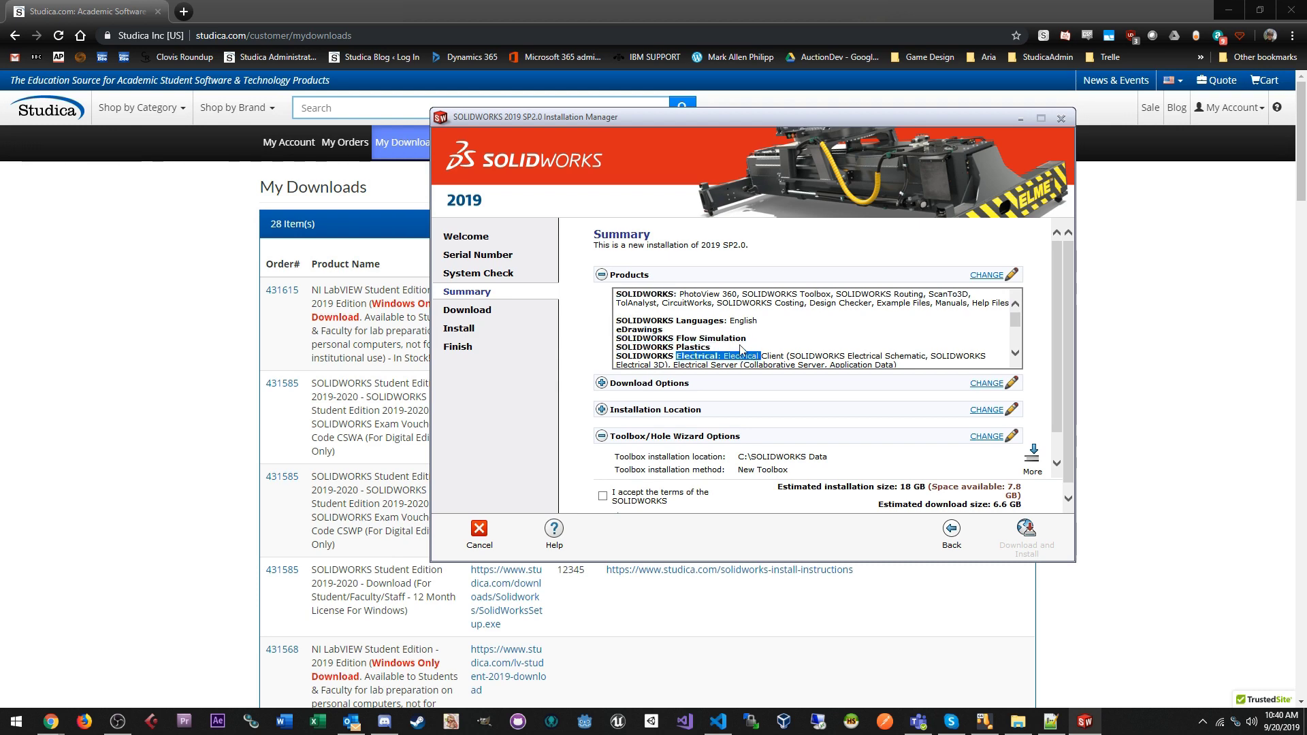
scroll(749, 351, "down", 1)
scroll(701, 337, "down", 6)
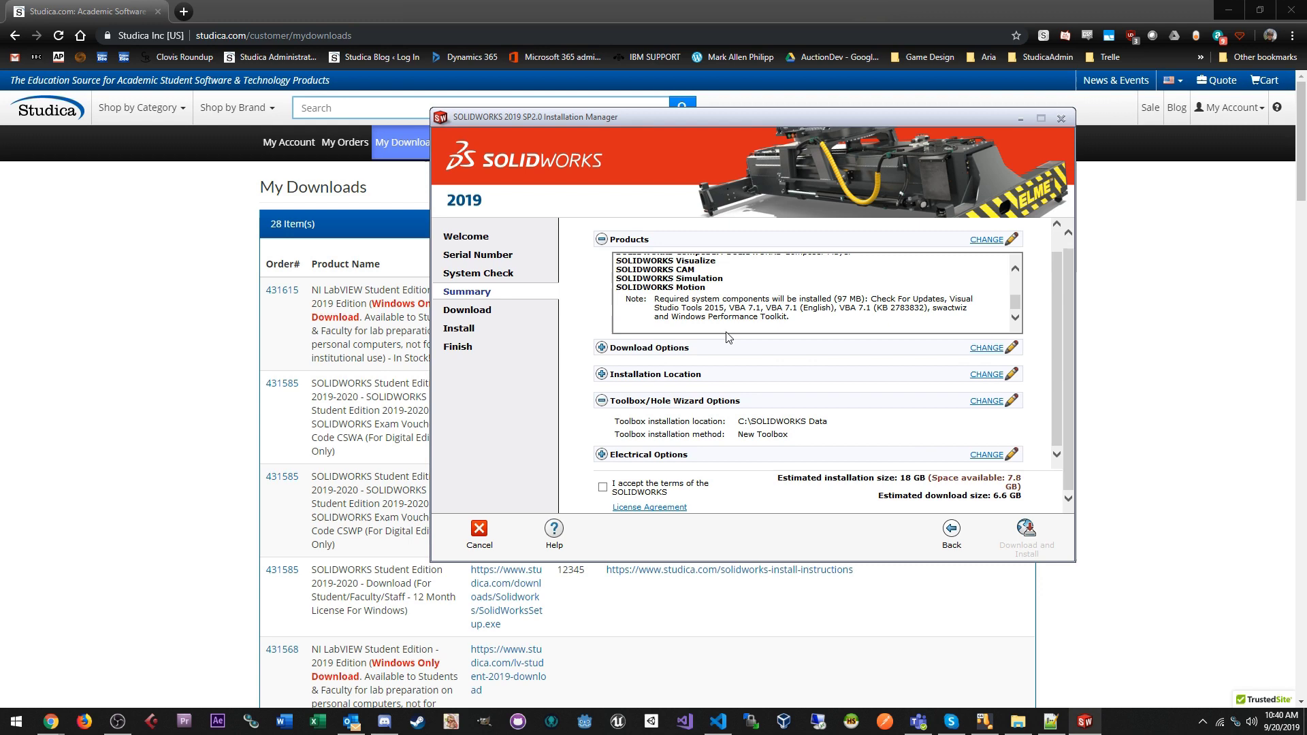
scroll(727, 294, "up", 3)
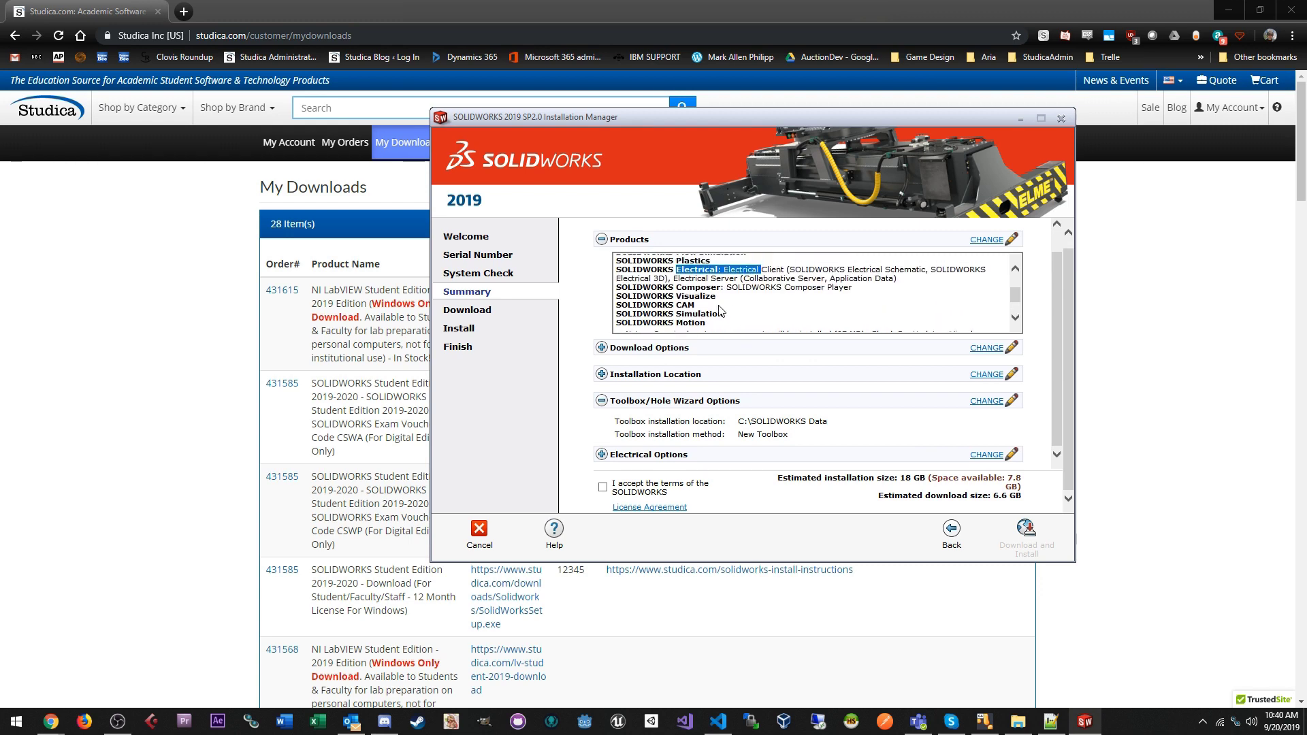
scroll(717, 317, "up", 5)
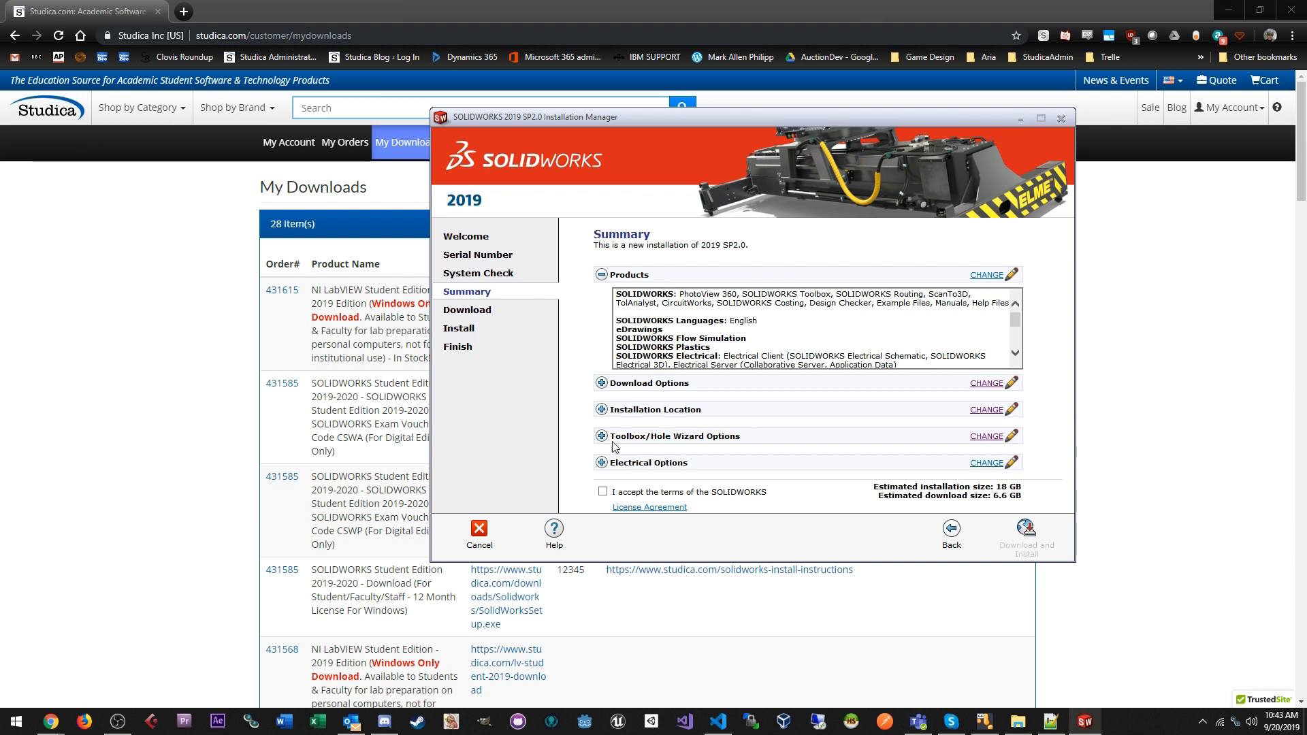
Step: Accept the SOLIDWORKS license terms and start the download and installation
left_click(603, 491)
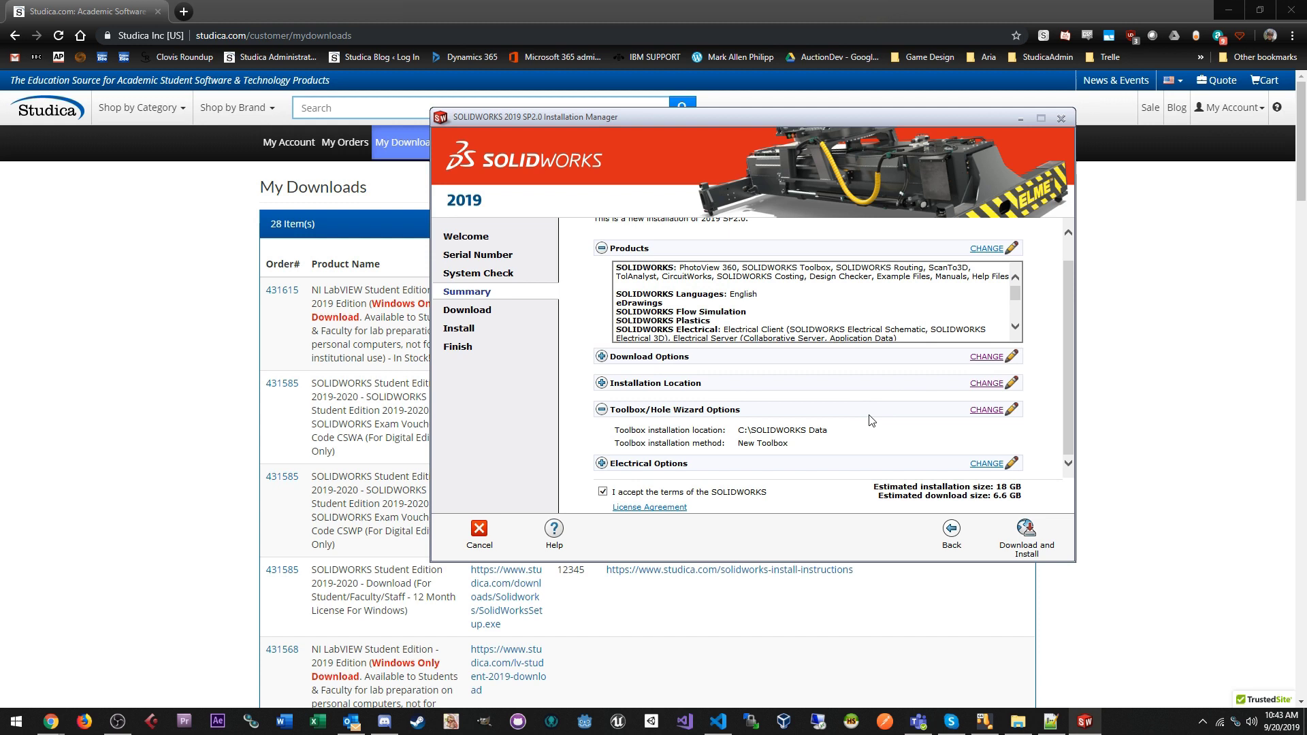
left_click_drag(921, 486, 953, 503)
left_click(943, 503)
left_click(1027, 534)
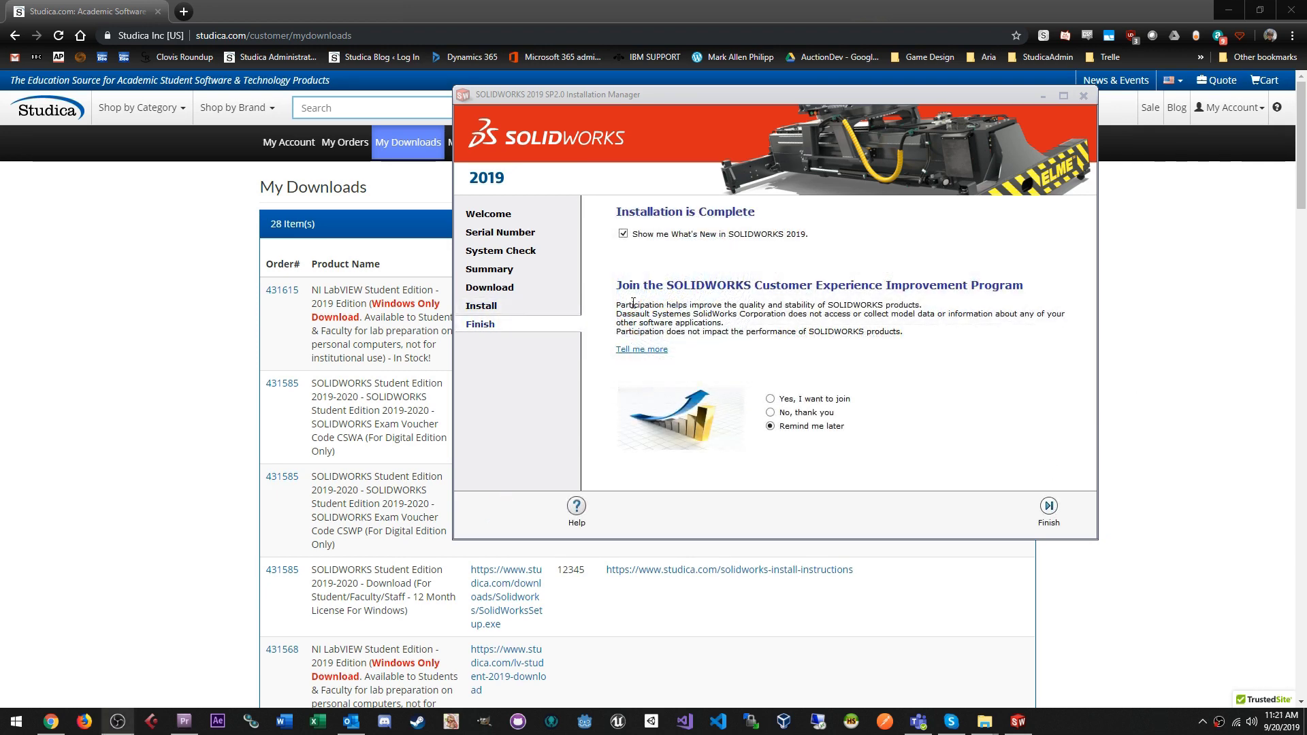
Step: Turn off showing What's New in SOLIDWORKS 2019, read the Customer Experience Improvement Program notice, and finish the installer
left_click(623, 239)
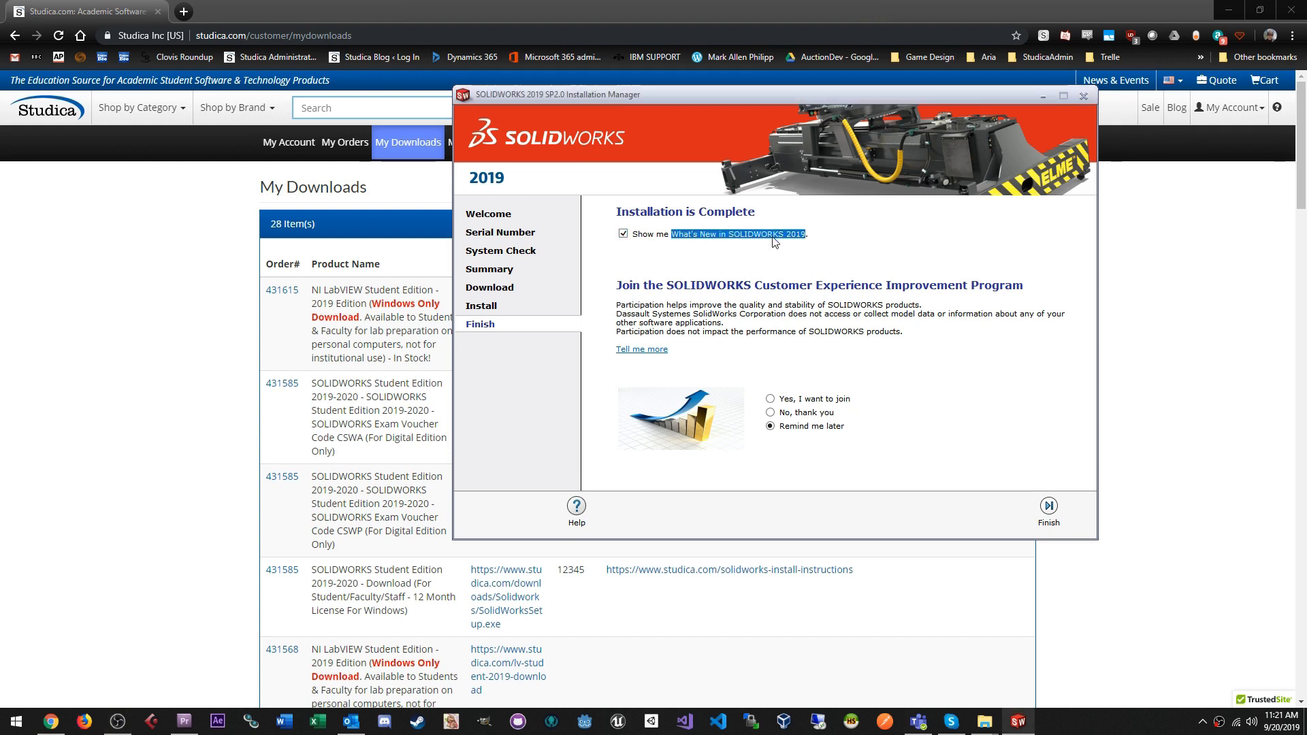
left_click(623, 235)
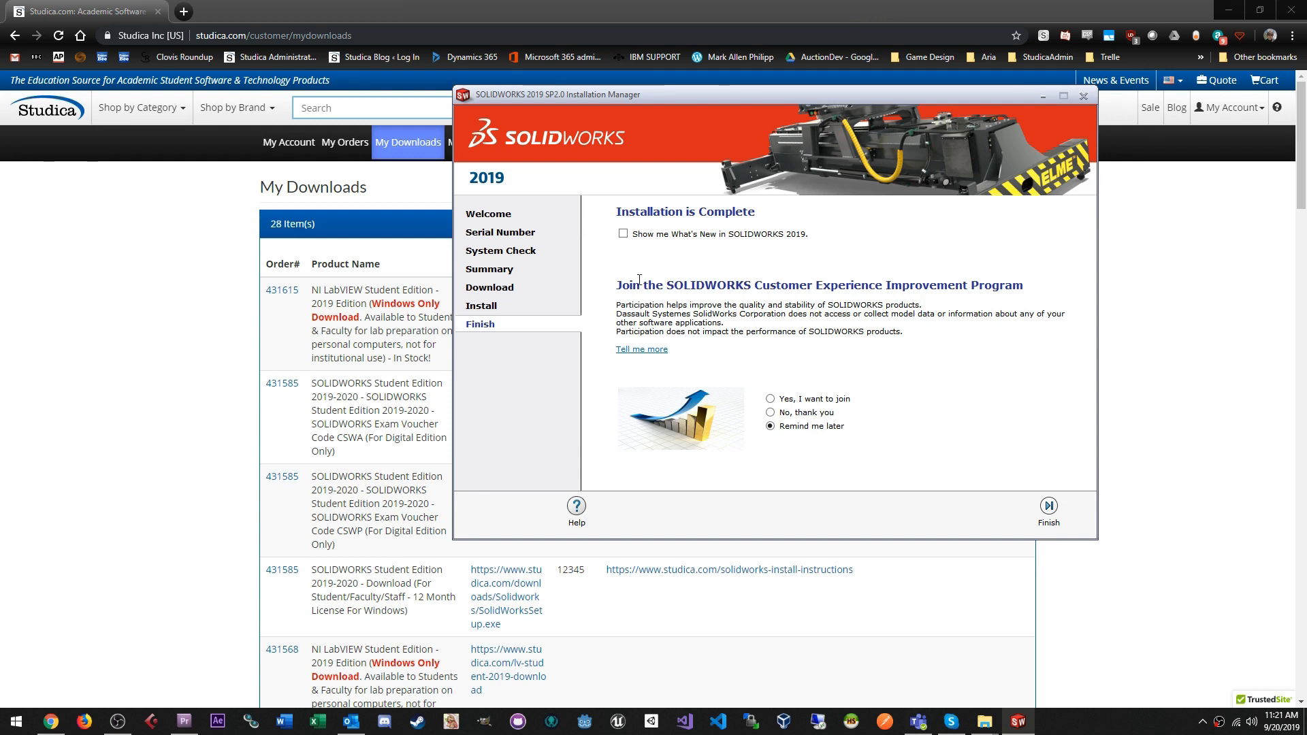
left_click_drag(617, 285, 916, 340)
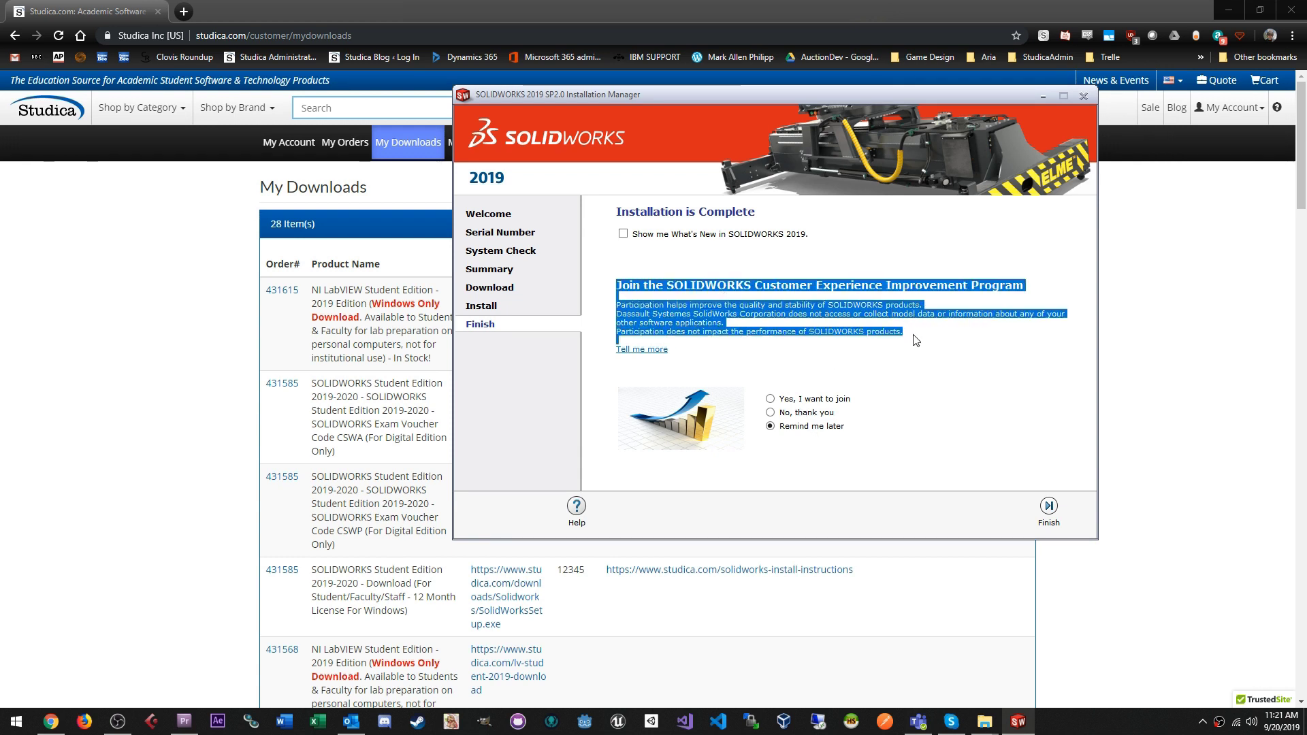
left_click(916, 340)
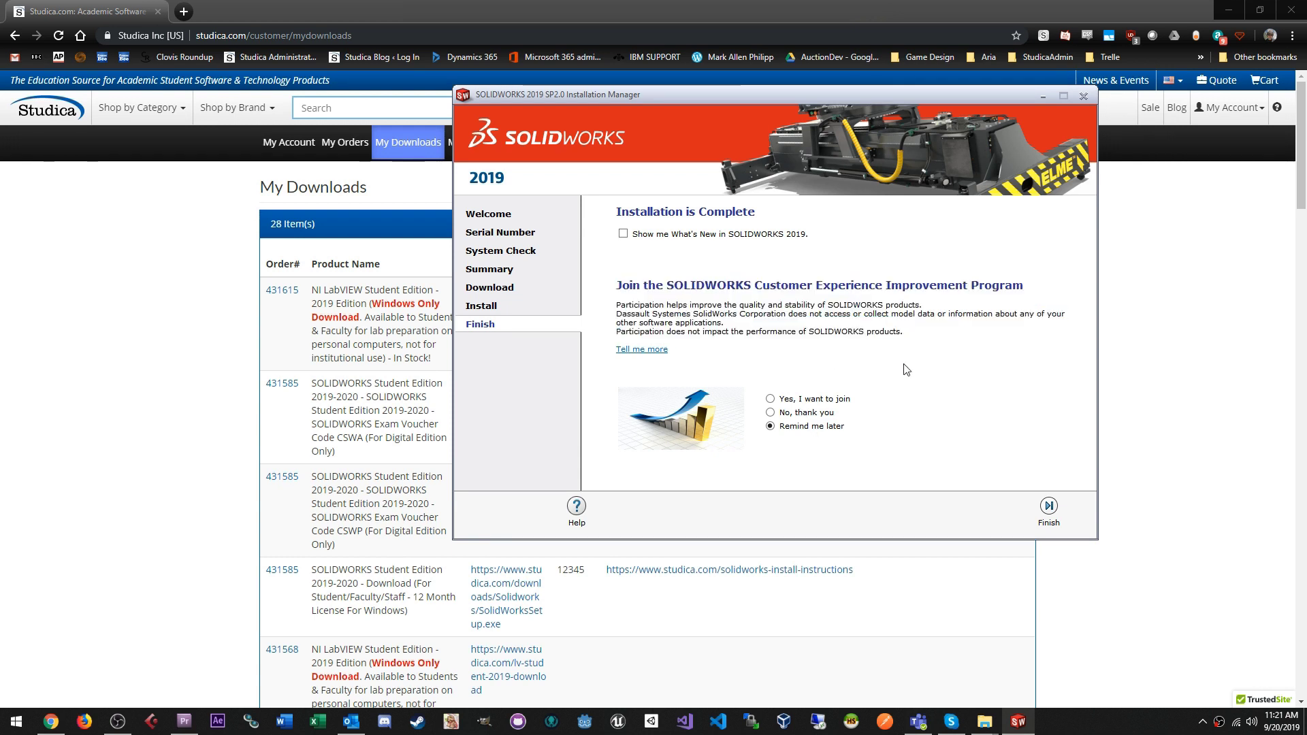
left_click(1049, 512)
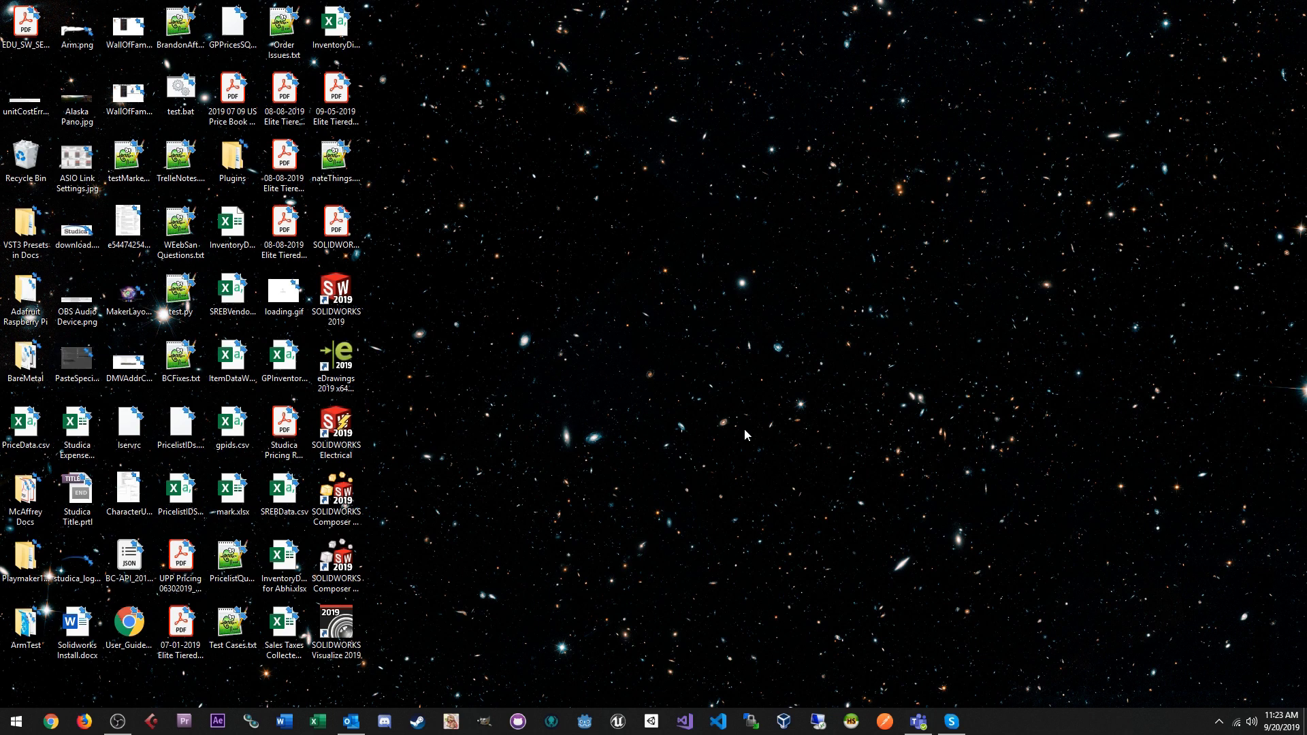
Step: Check the SOLIDWORKS shortcuts on the desktop and search Windows for "solidworks" to see the installed programs
left_click_drag(393, 279, 316, 664)
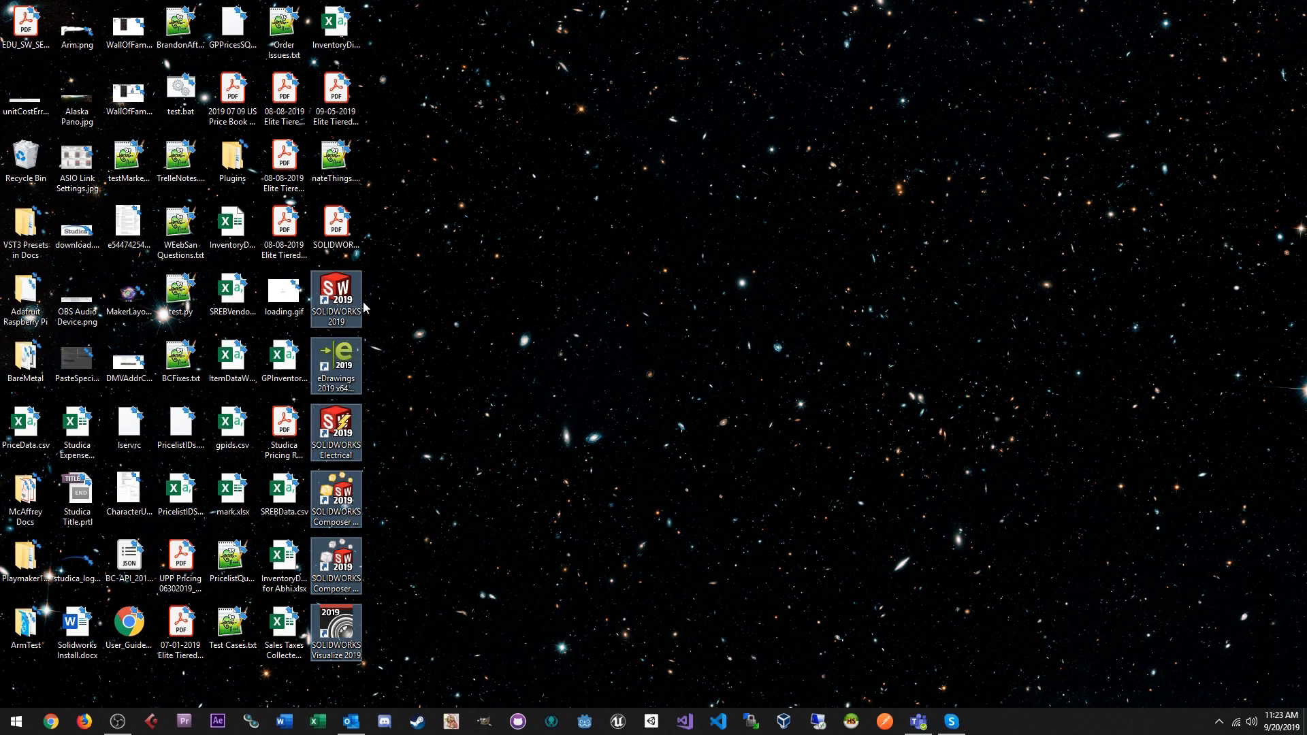
left_click(380, 308)
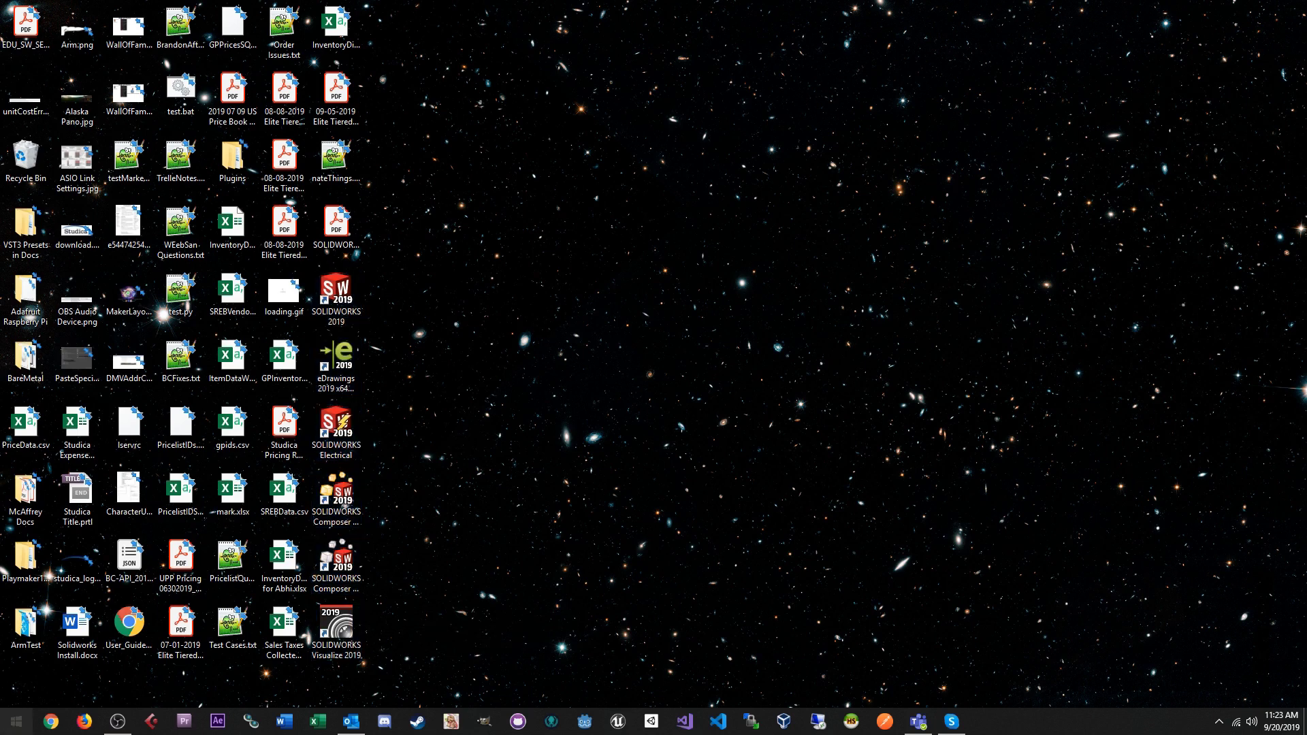
left_click(16, 722)
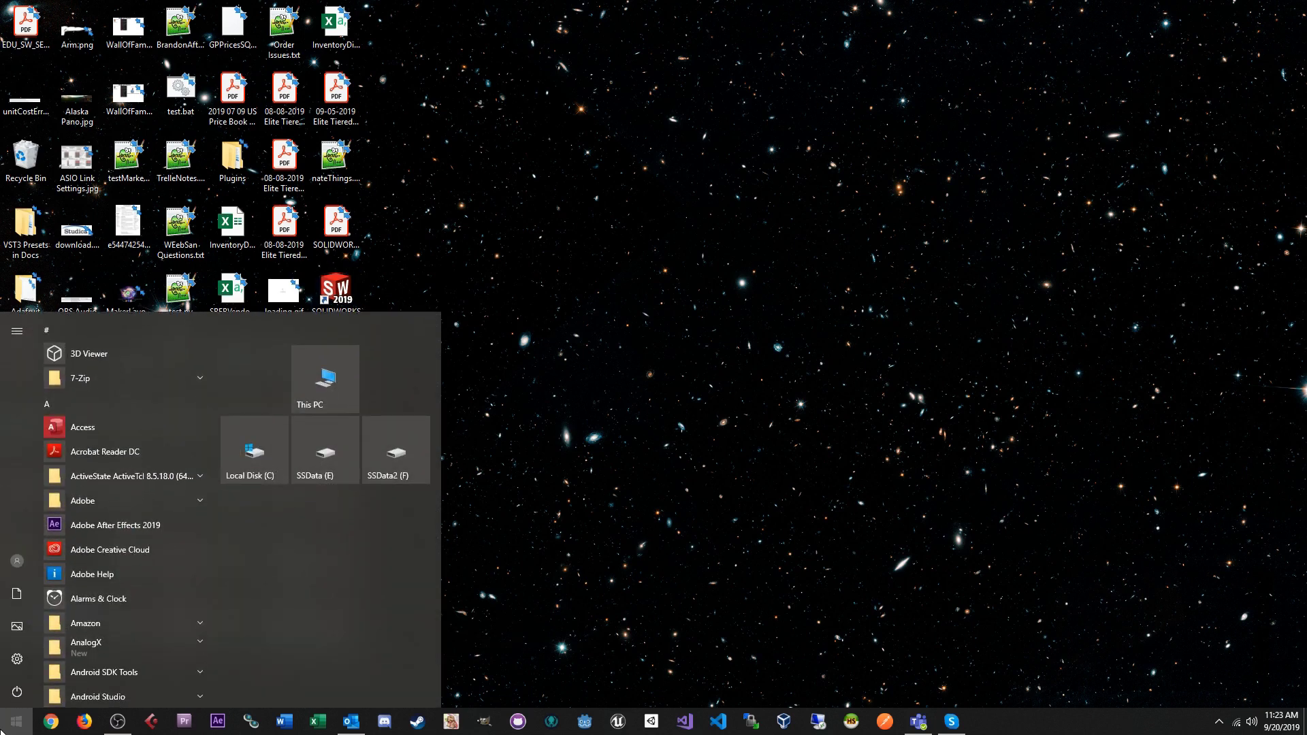
type("solidwork")
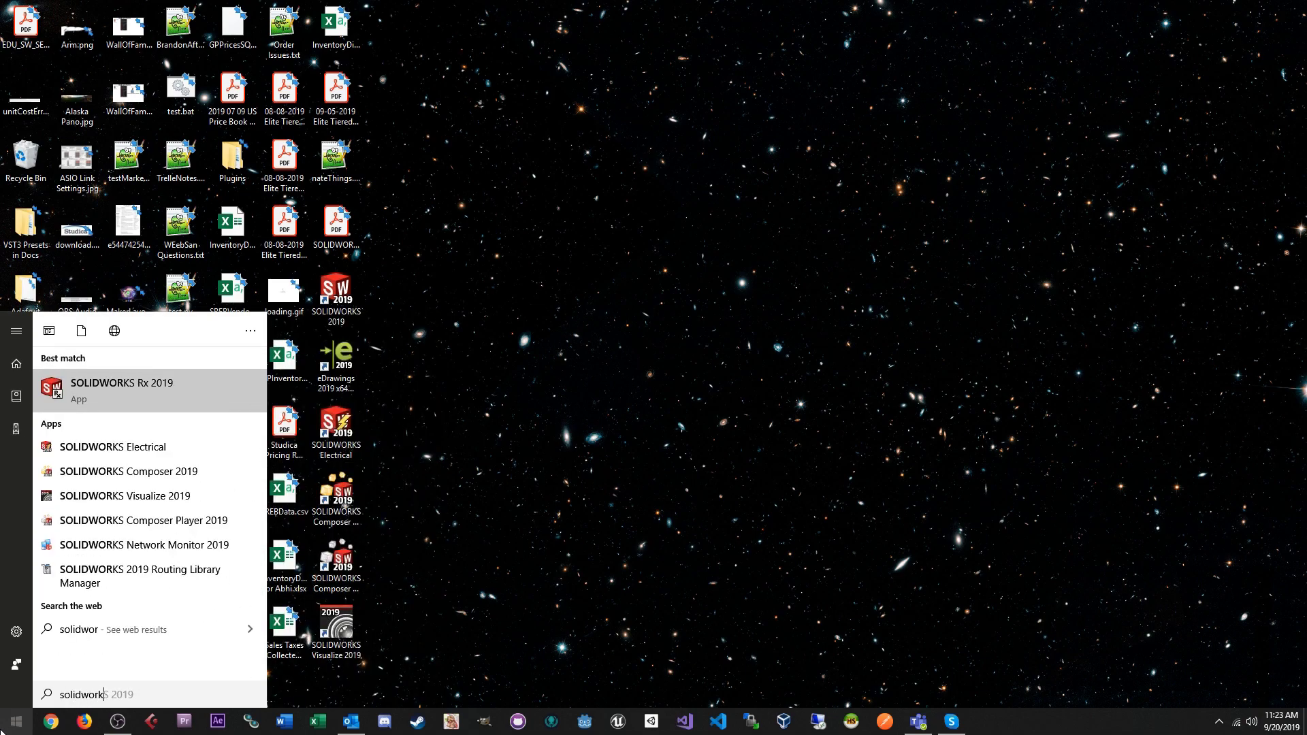
type("s")
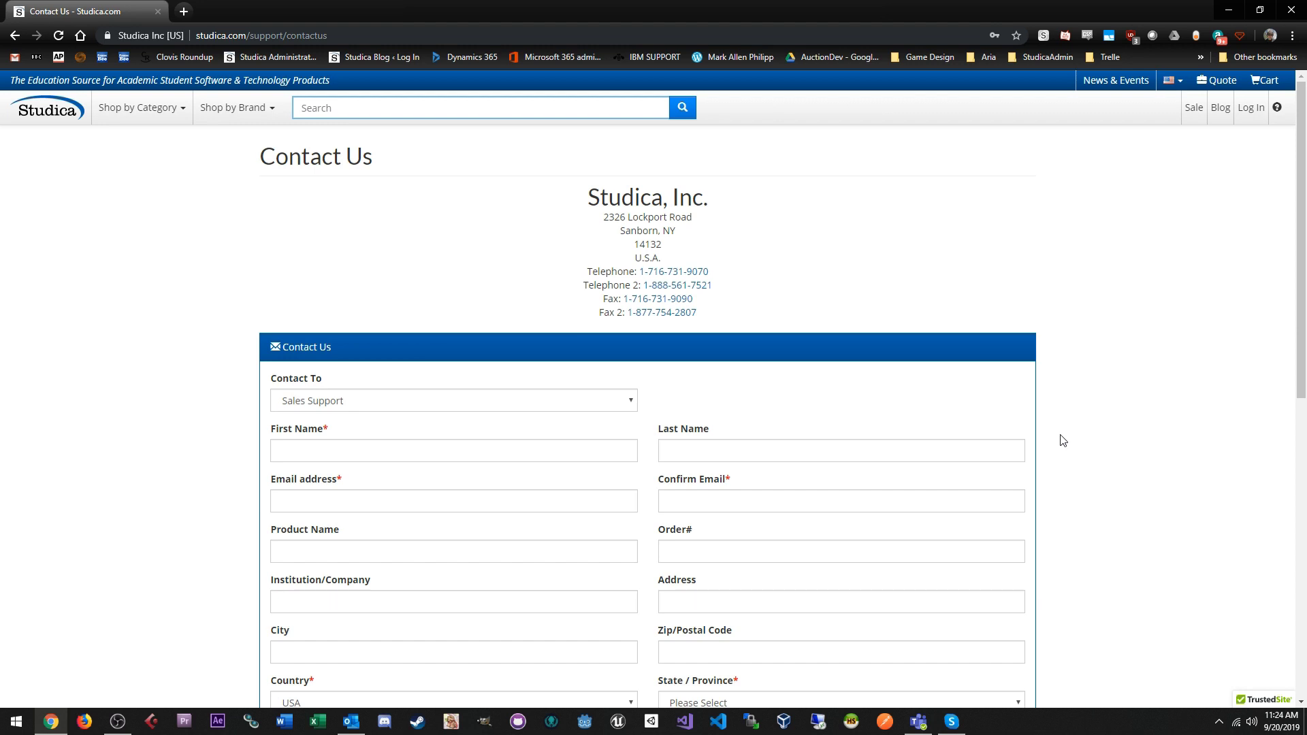
Step: Examine the web address and contact form of Studica's Contact Us page at studica.com/support/contactus in the browser
left_click(231, 38)
left_click(246, 38)
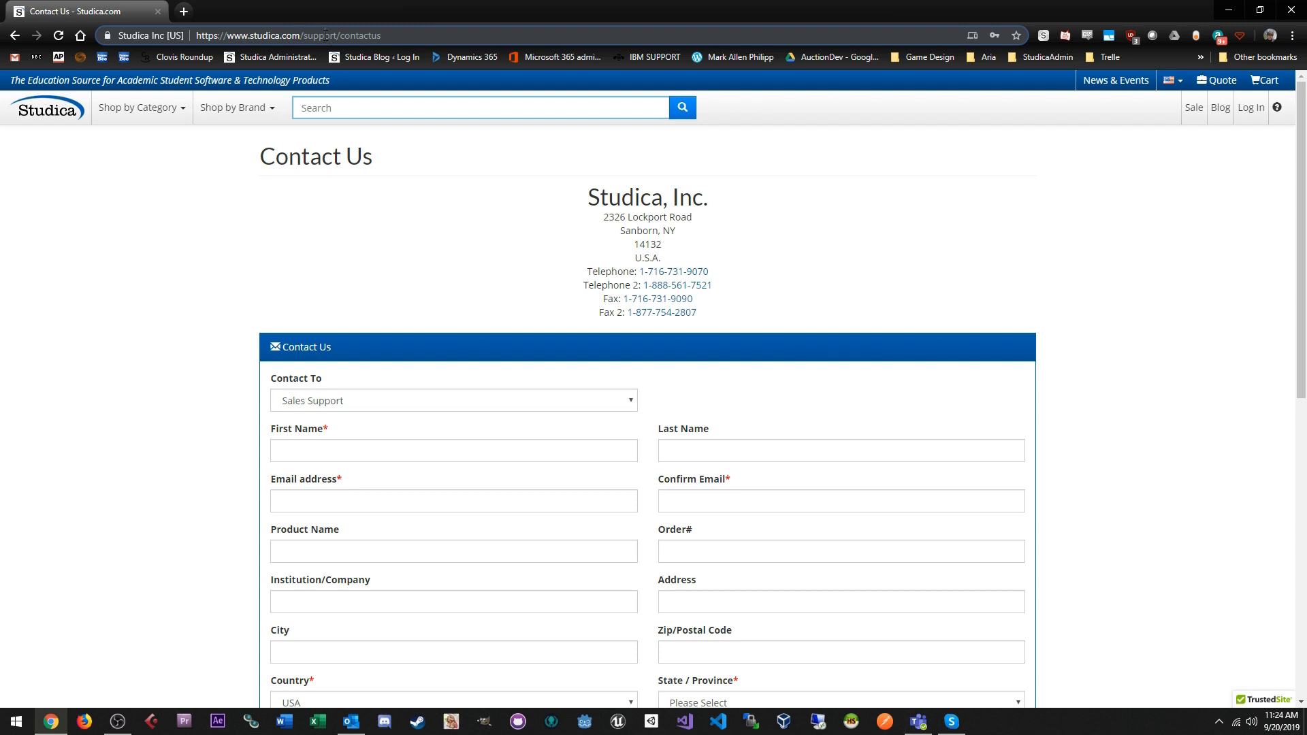
triple_click(361, 35)
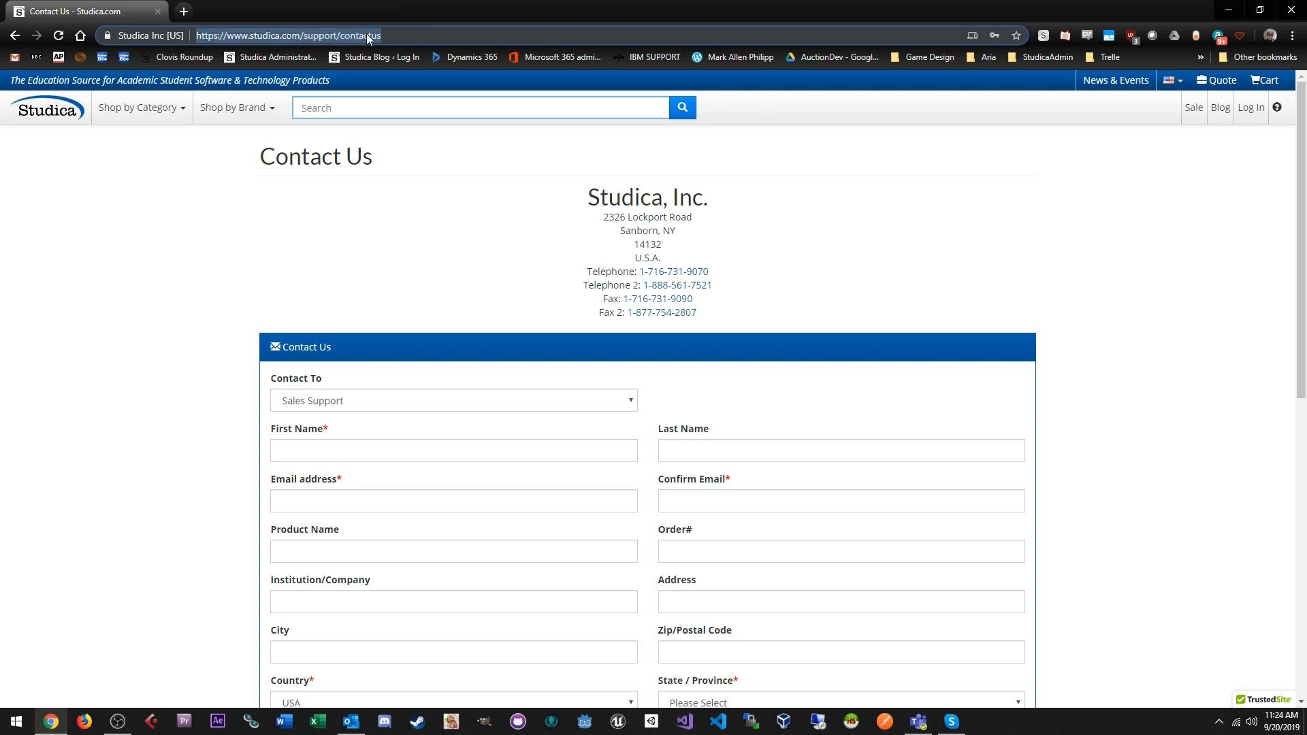
left_click(247, 278)
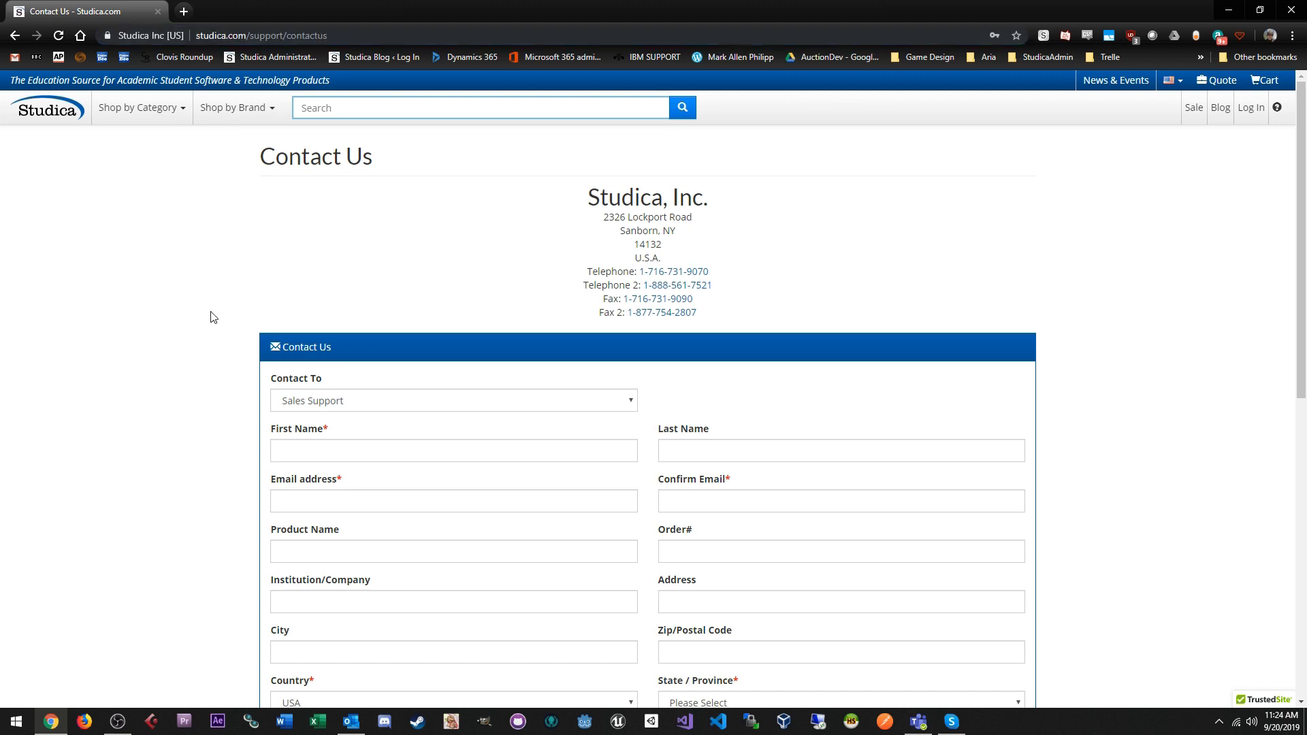
scroll(190, 361, "down", 3)
scroll(189, 361, "up", 3)
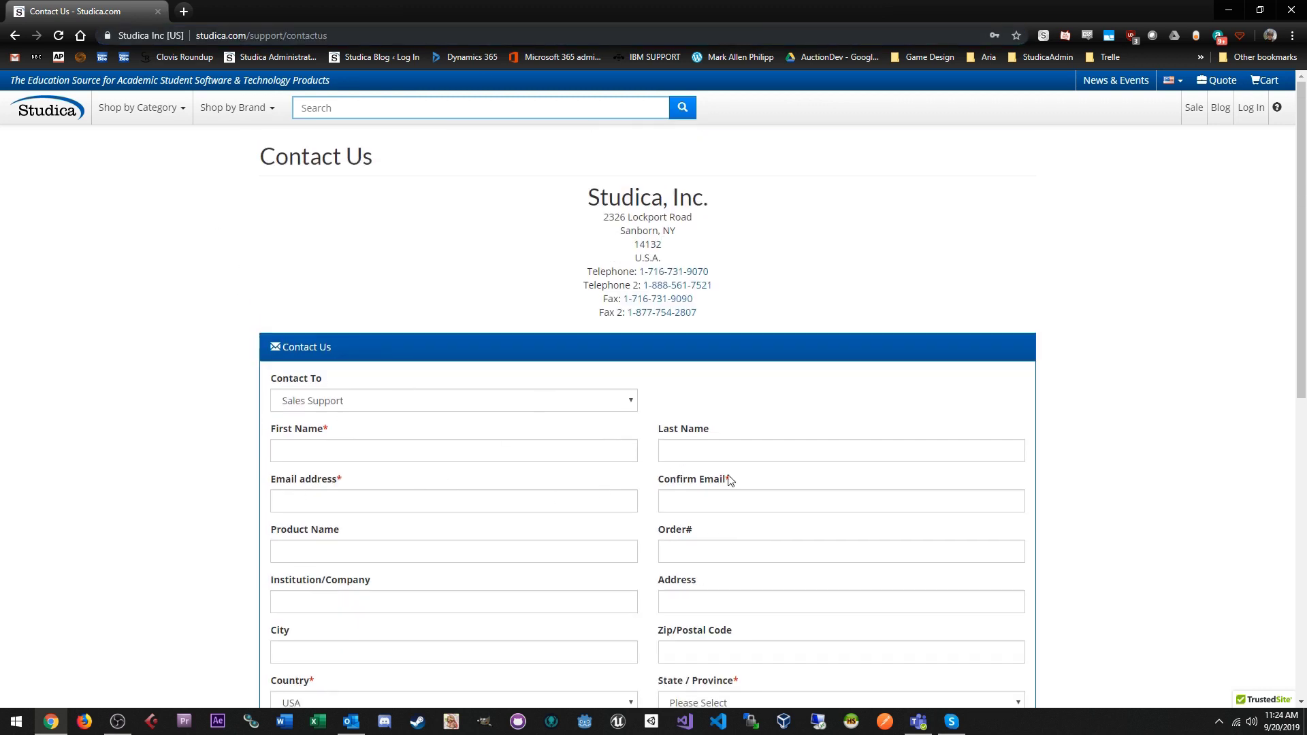